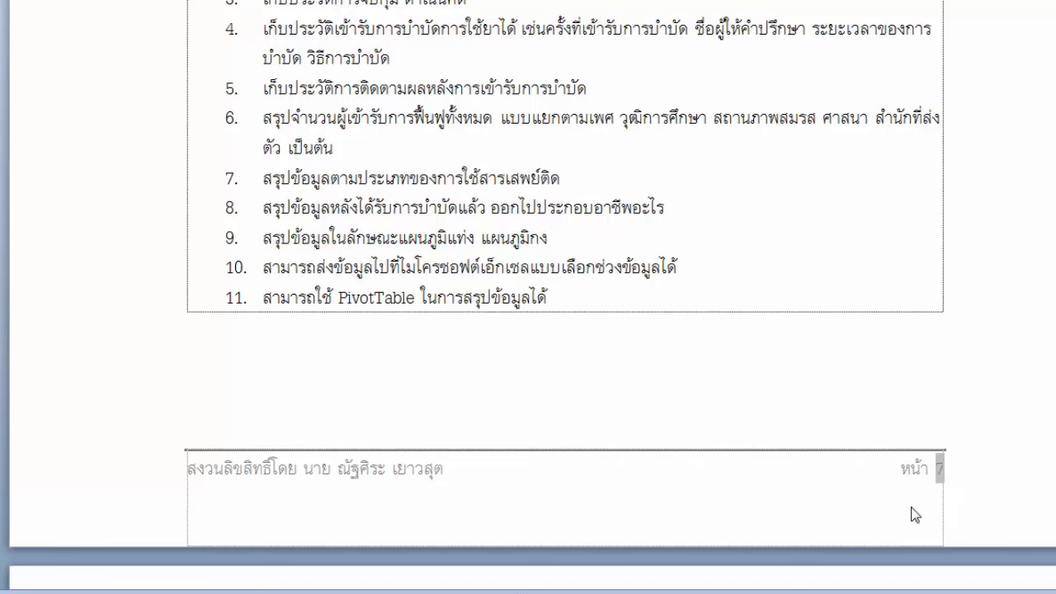
- Scroll through the existing document and place the insertion point in step 4's line
scroll(801, 415, down, 4)
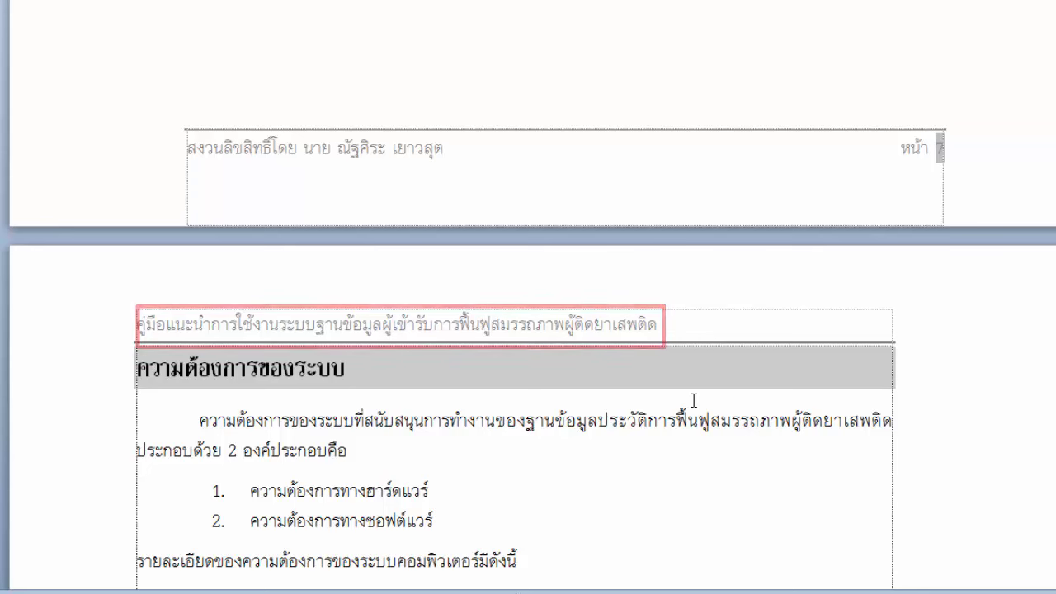
scroll(694, 400, down, 12)
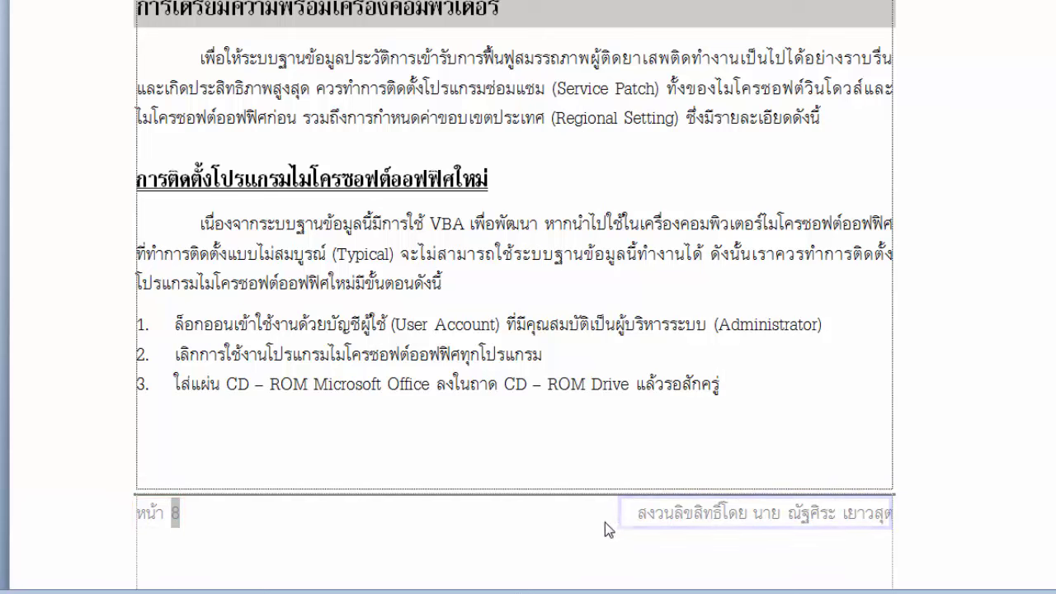
scroll(495, 541, down, 3)
scroll(397, 559, down, 1)
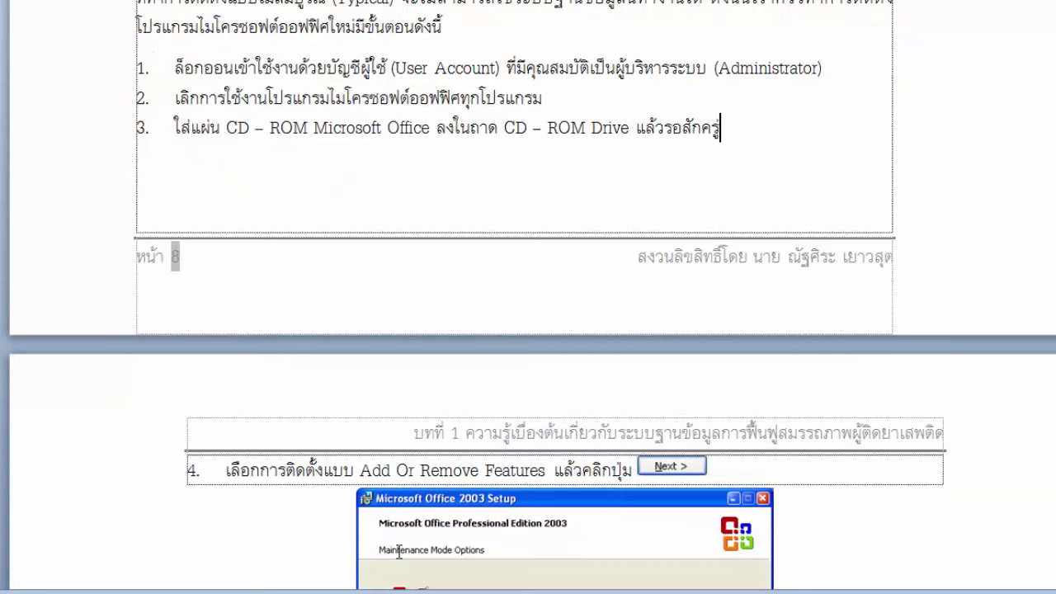
click(334, 472)
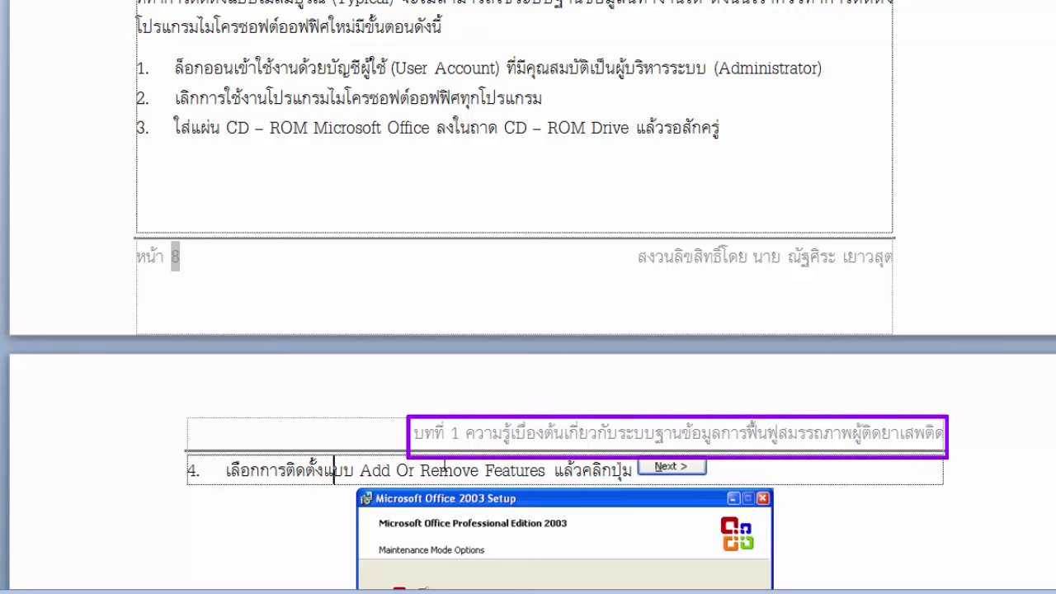
scroll(444, 466, down, 5)
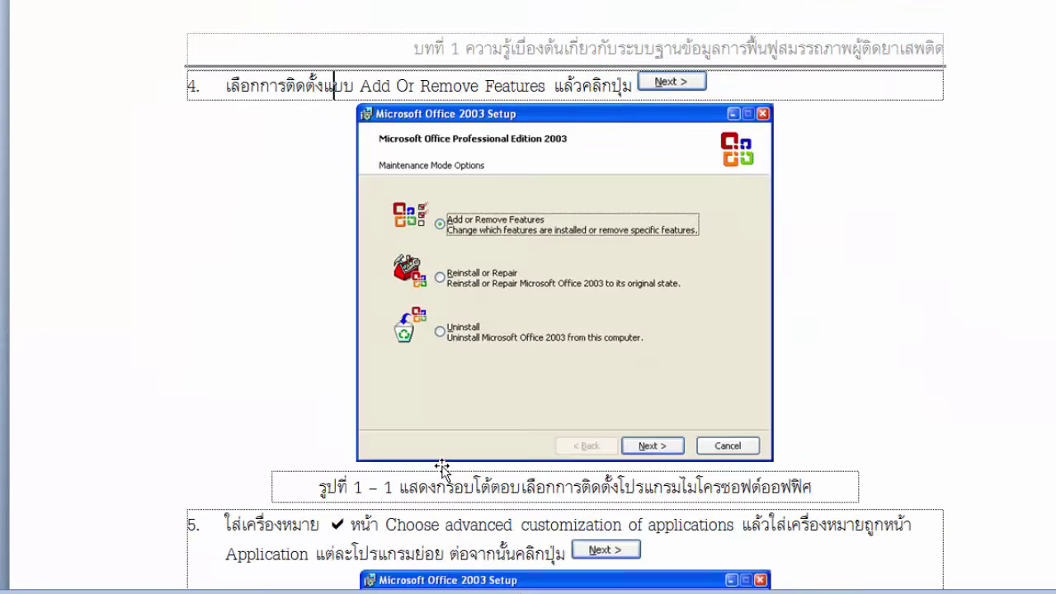
scroll(444, 468, down, 3)
scroll(444, 469, down, 3)
scroll(444, 467, down, 4)
scroll(444, 466, down, 1)
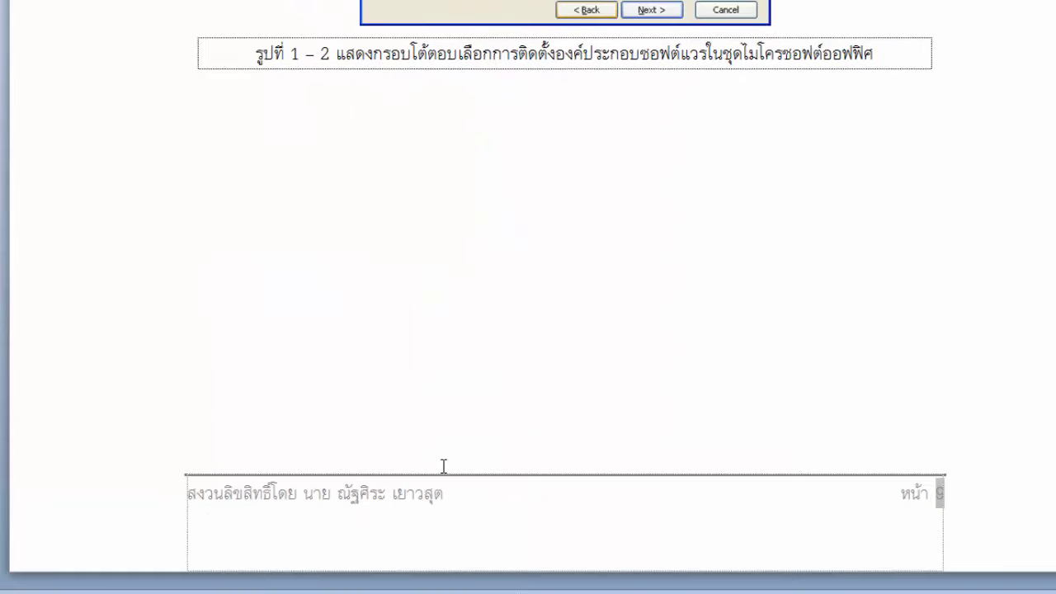
click(440, 490)
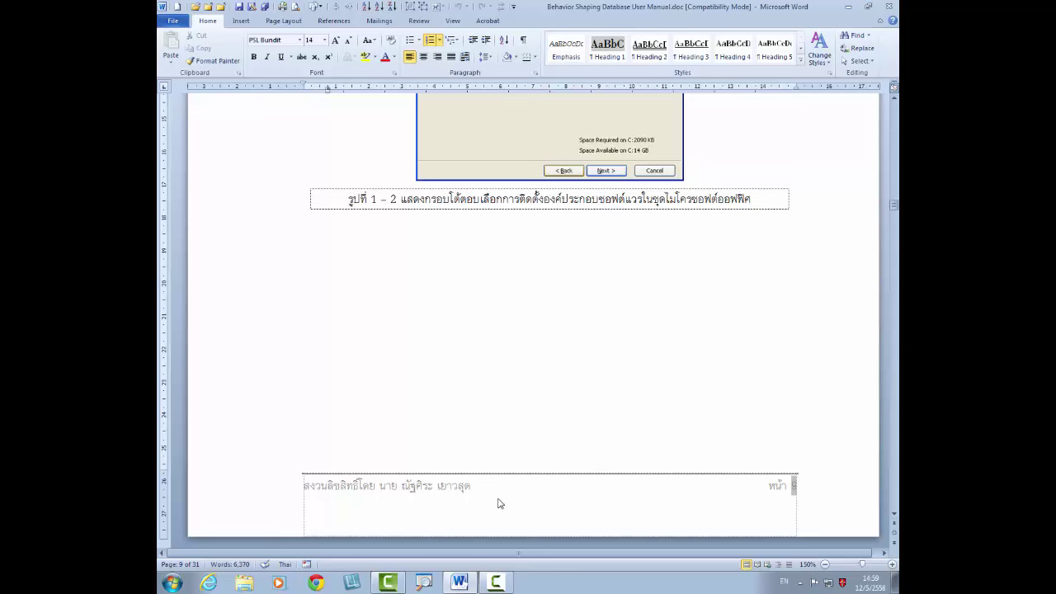
- Start a new blank document and open its Page Setup dialog from Page Layout
key(ctrl+n)
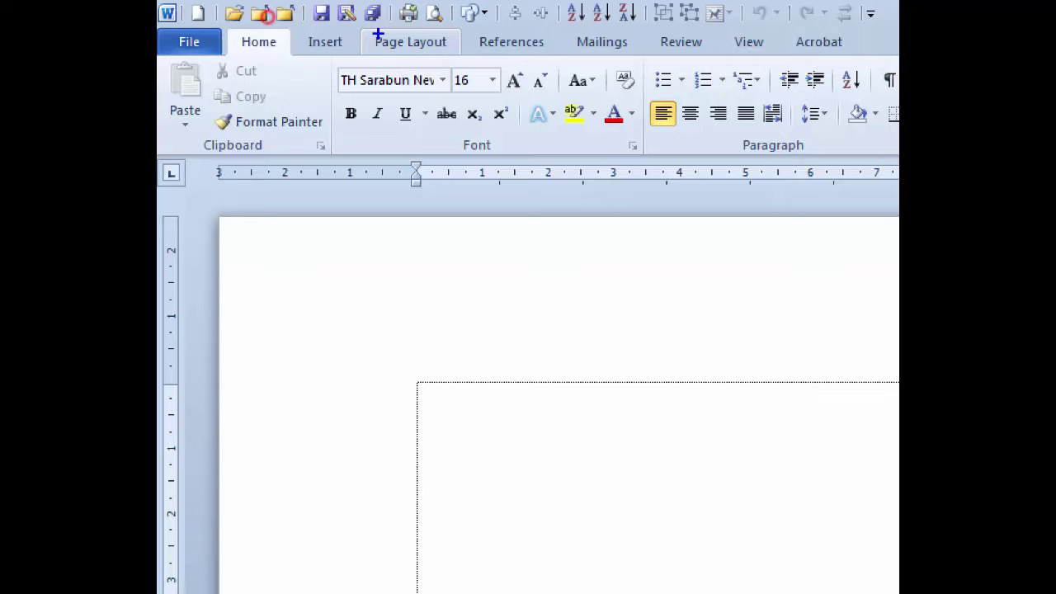
mouse_move(377, 34)
mouse_down()
mouse_move(417, 55)
mouse_move(455, 52)
mouse_up()
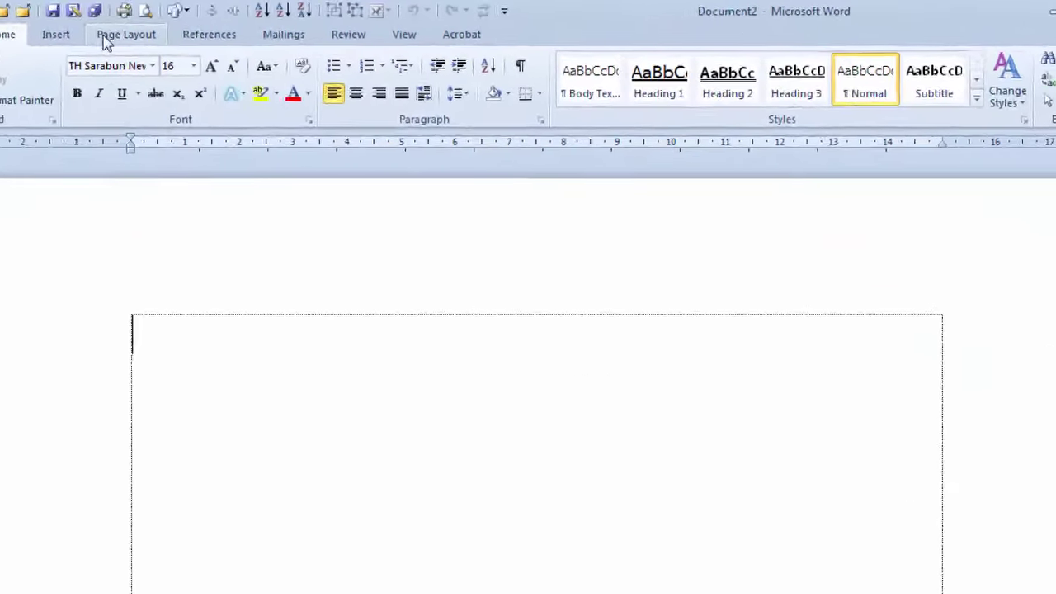
click(279, 33)
drag(285, 153, 302, 147)
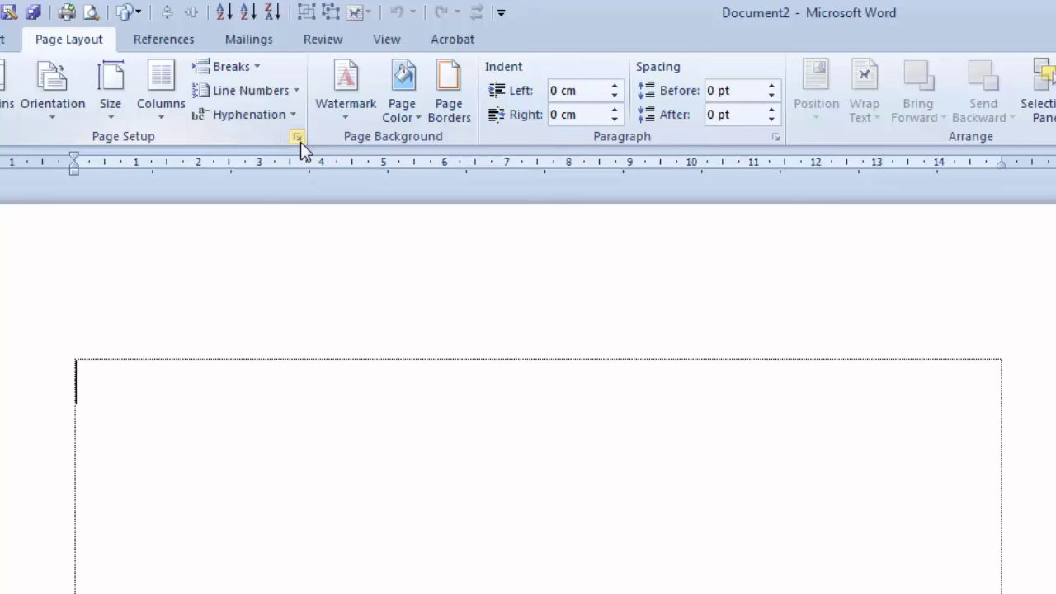
click(298, 139)
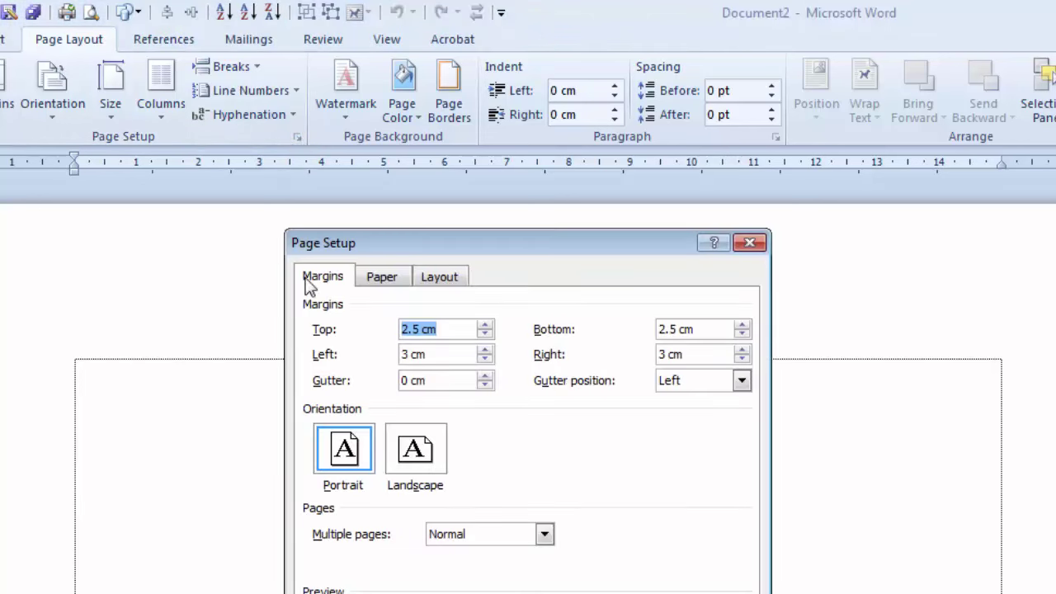
- Review the top, bottom and left margin values on the Margins tab
click(341, 277)
click(336, 278)
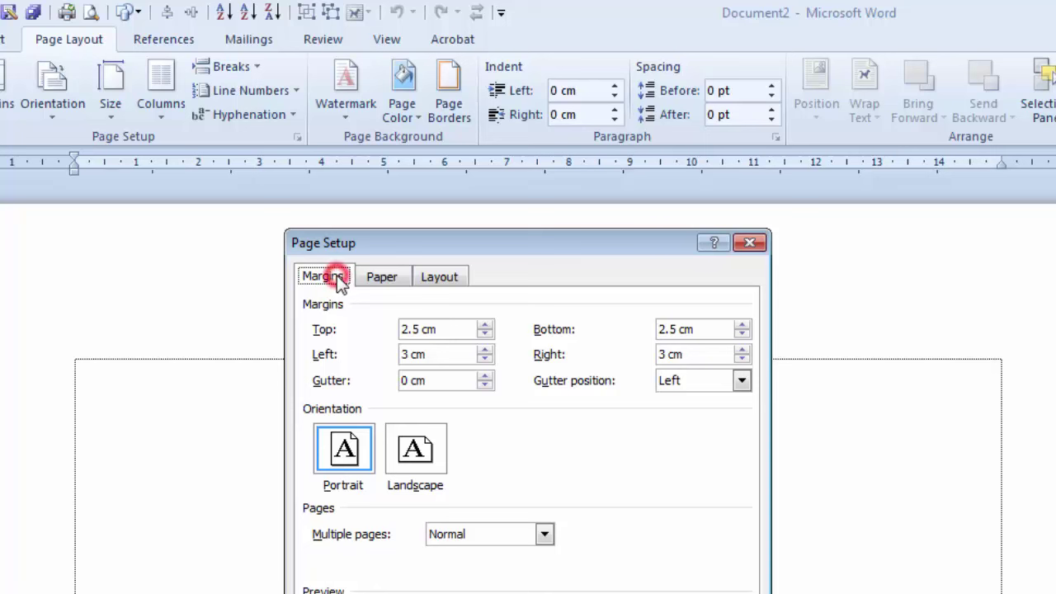
click(315, 280)
double_click(459, 327)
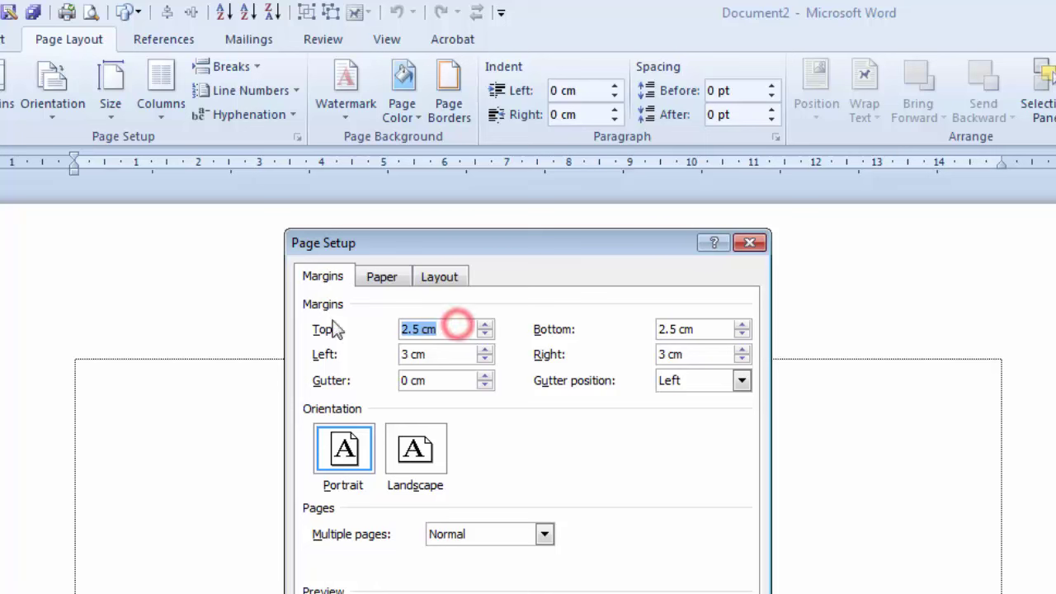
double_click(693, 330)
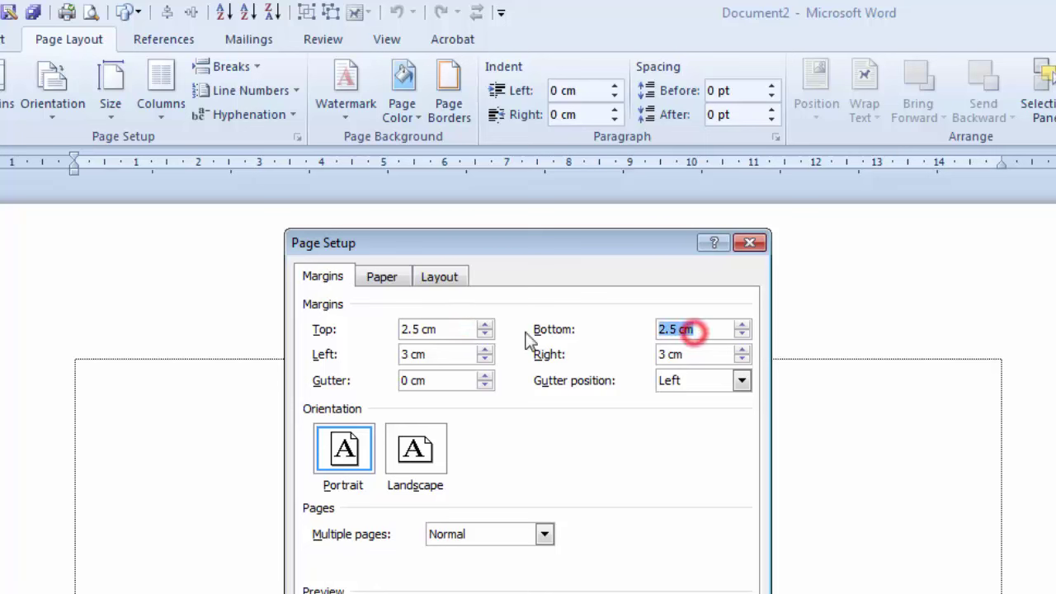
double_click(449, 330)
double_click(697, 328)
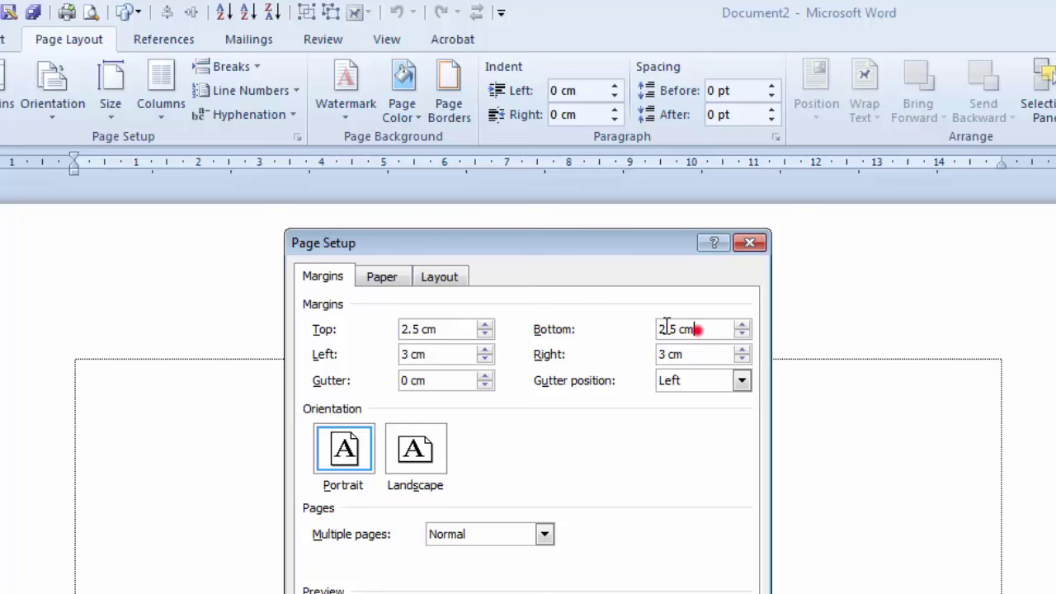
double_click(440, 351)
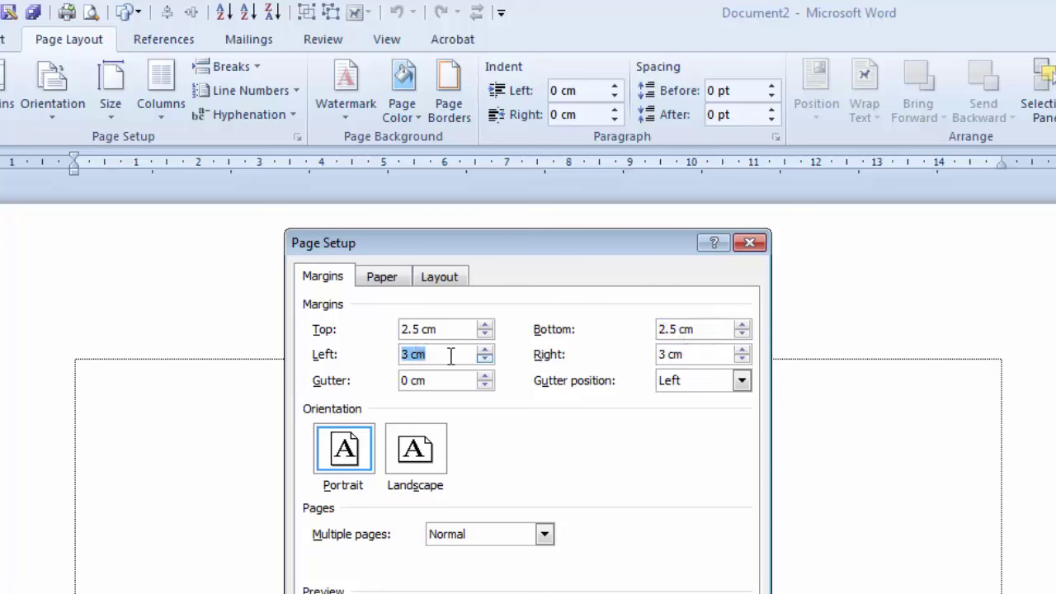
double_click(436, 356)
double_click(436, 354)
- Set the right margin to 2.5 and the gutter to 0.5
double_click(702, 354)
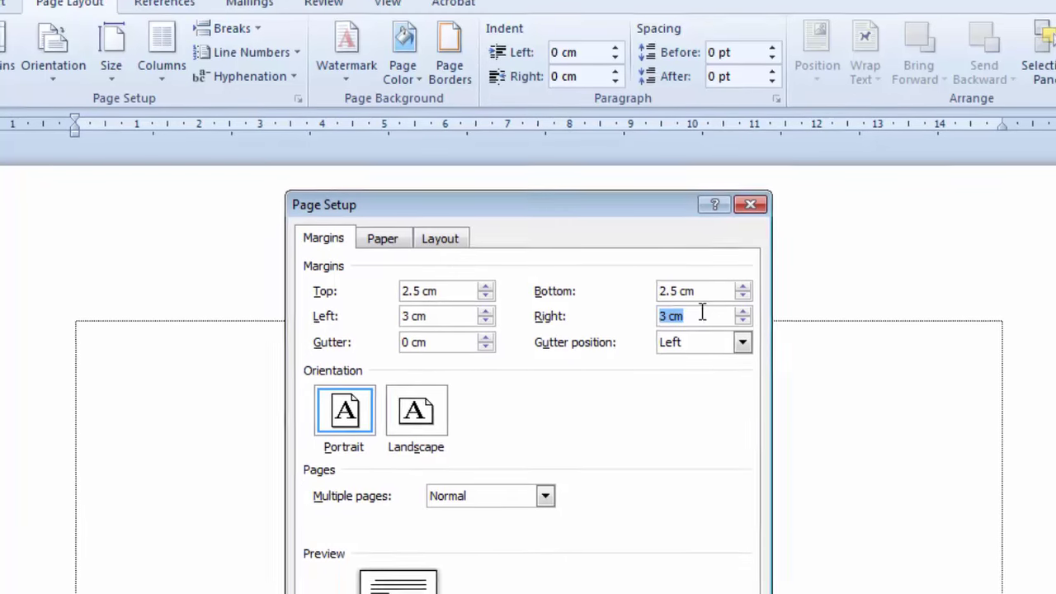
text(2.5)
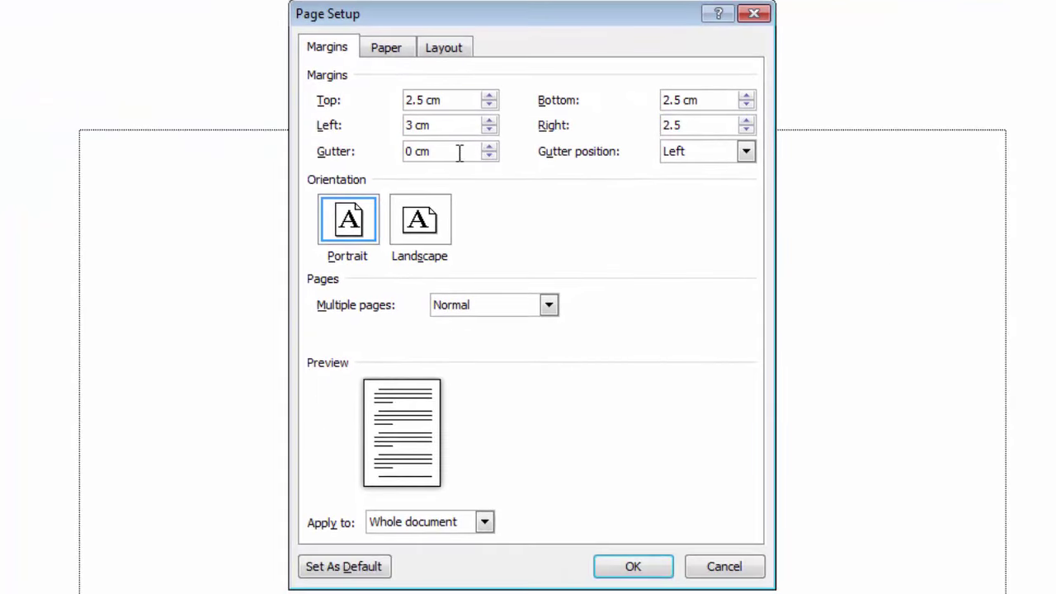
double_click(434, 151)
click(443, 154)
text(0.5)
- Switch the page layout to Mirror margins with a 2.5 cm outside margin
click(549, 305)
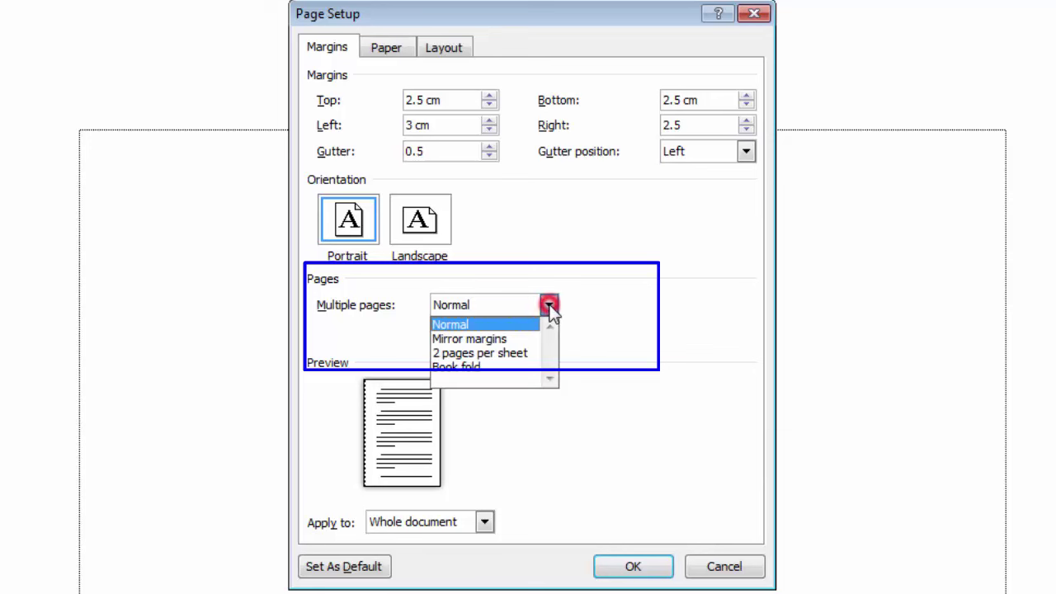
click(510, 340)
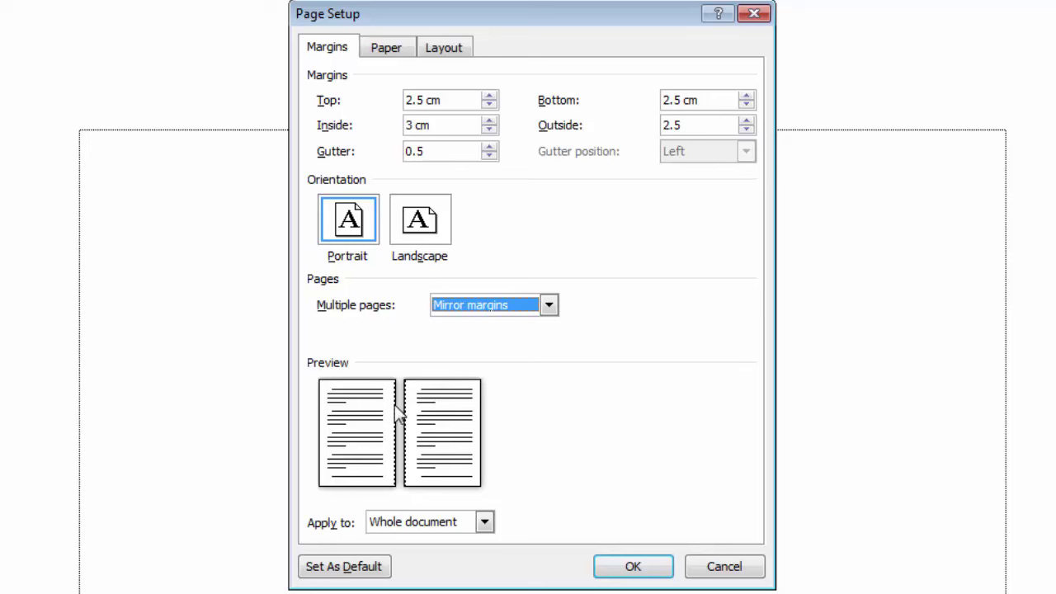
click(746, 125)
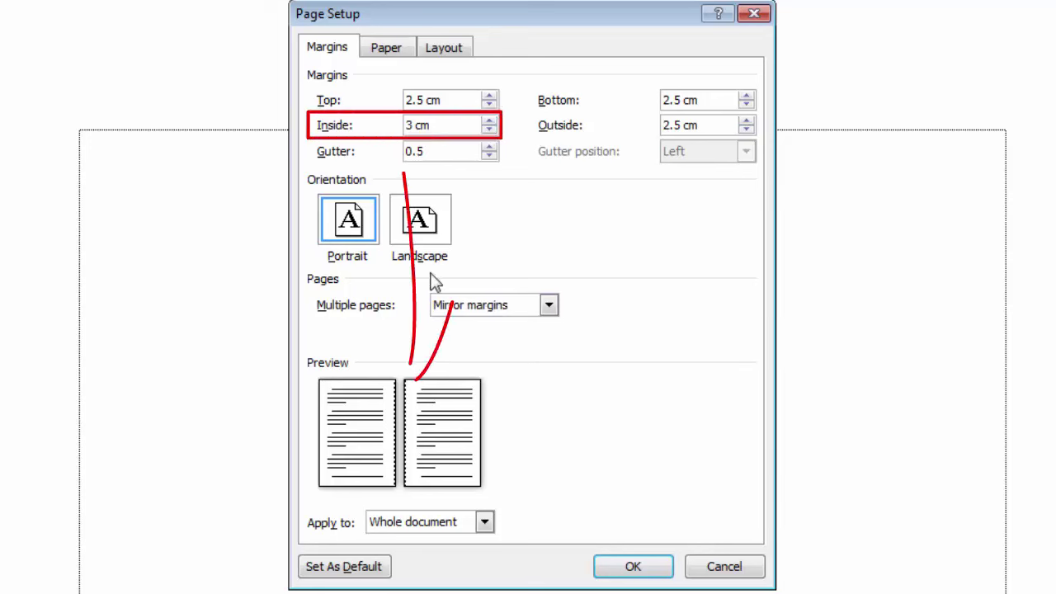
- Adjust the inside margin with the spinner, settling it at 3 cm
click(490, 121)
click(489, 122)
click(489, 121)
click(489, 121)
click(490, 121)
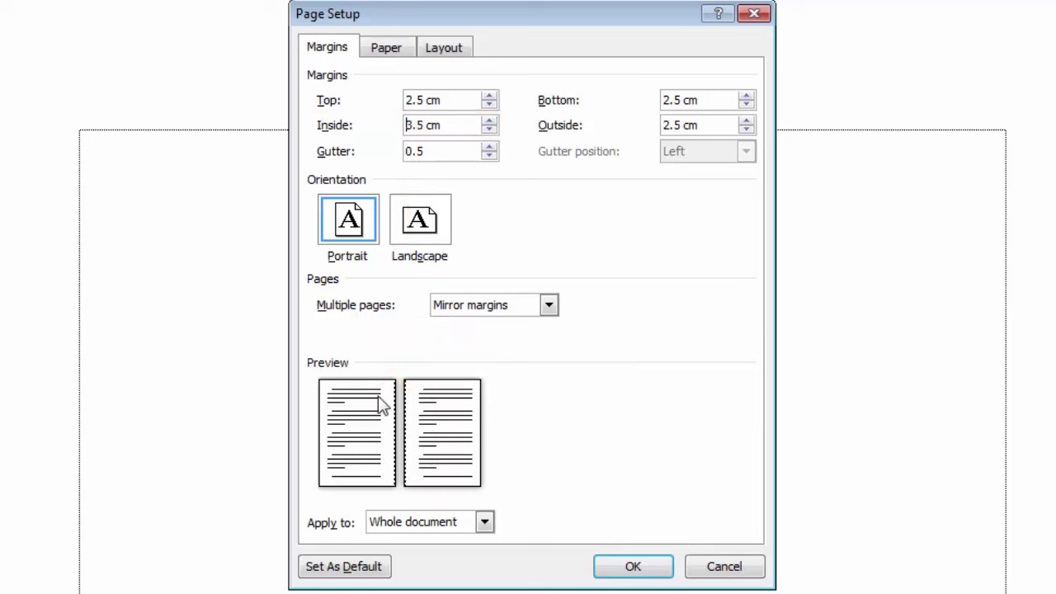
click(489, 122)
click(489, 122)
click(489, 122)
click(489, 129)
click(489, 130)
click(489, 130)
click(490, 129)
click(489, 129)
click(489, 130)
click(489, 130)
click(489, 130)
- Check the inside margin (3 cm) and gutter (0.5) values
double_click(450, 125)
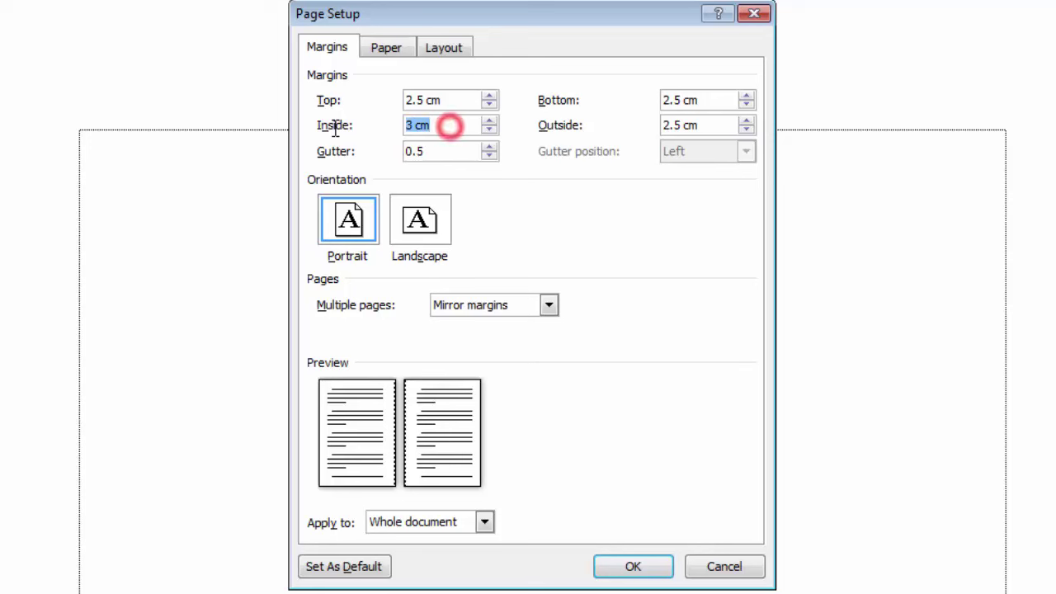
double_click(436, 147)
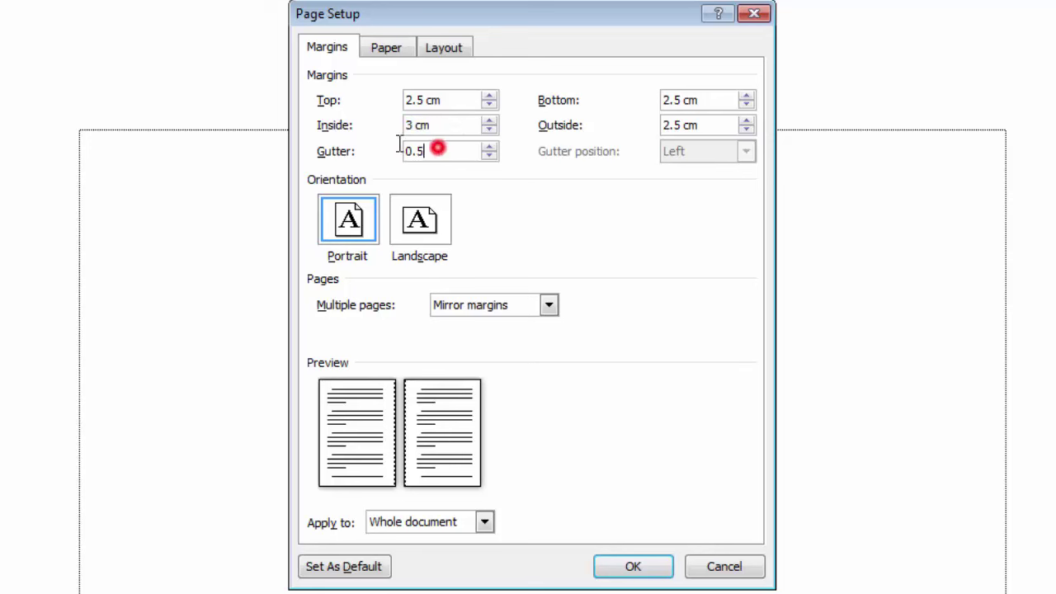
double_click(444, 127)
double_click(434, 150)
key(shift+Tab)
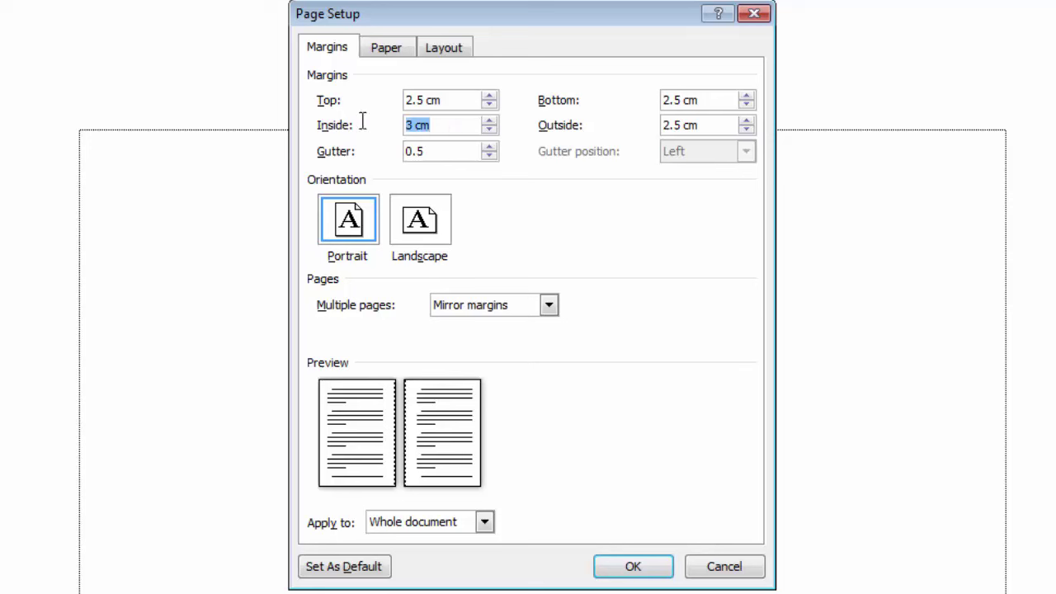
double_click(432, 150)
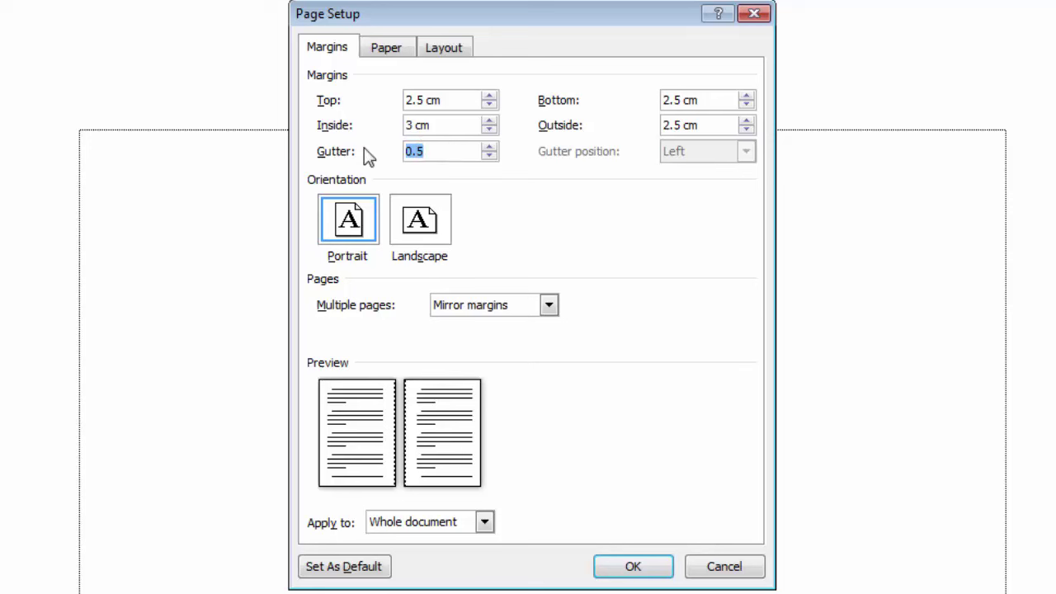
double_click(453, 130)
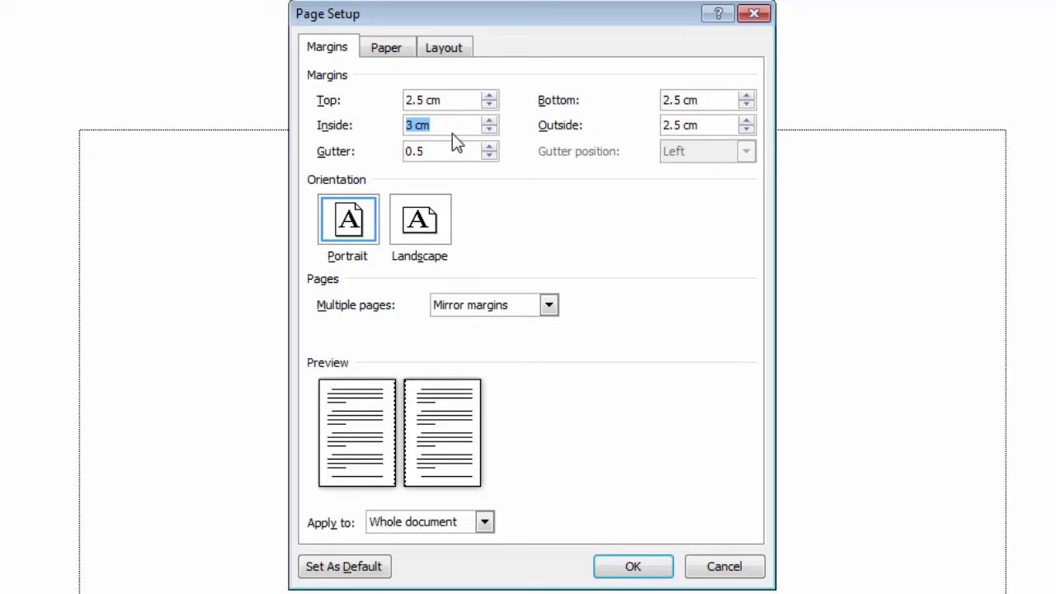
- View the Paper settings, then the Layout settings with Different first page and 1.25 cm header/footer distances
click(393, 50)
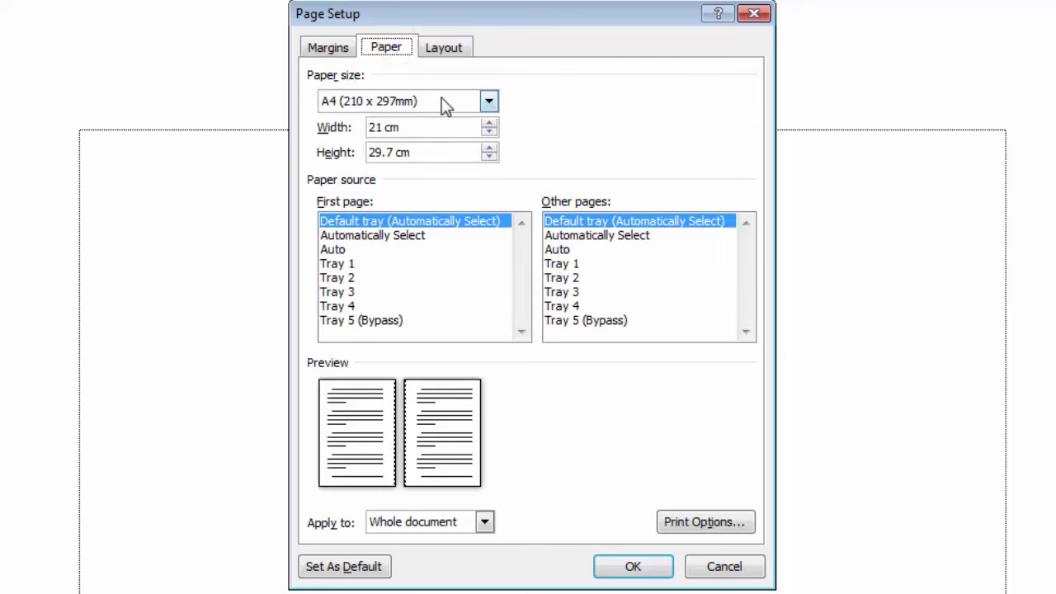
click(446, 48)
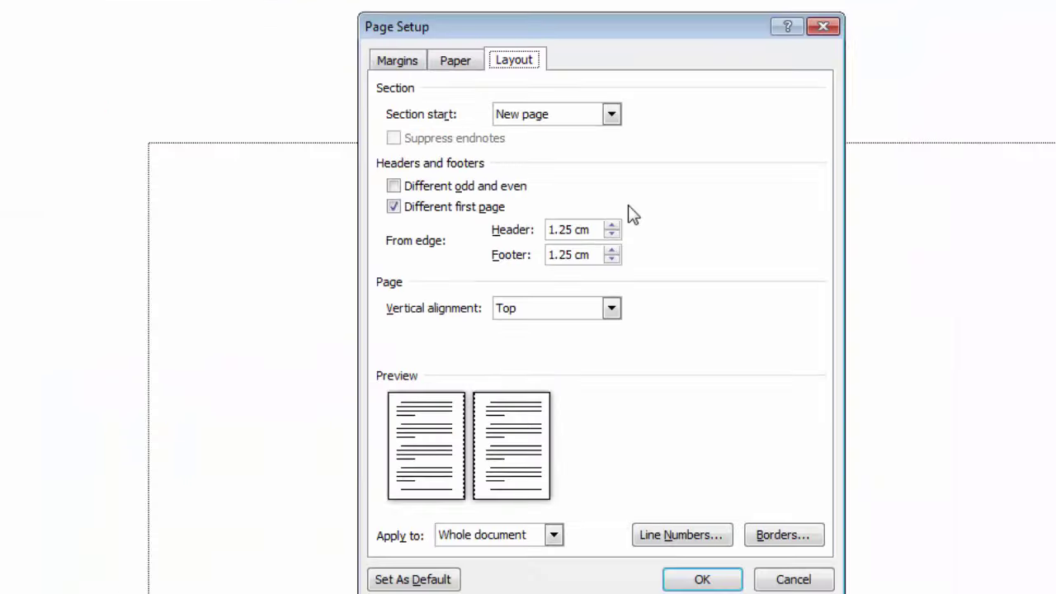
- Enable Different odd and even headers/footers and apply the Page Setup settings with OK
click(393, 186)
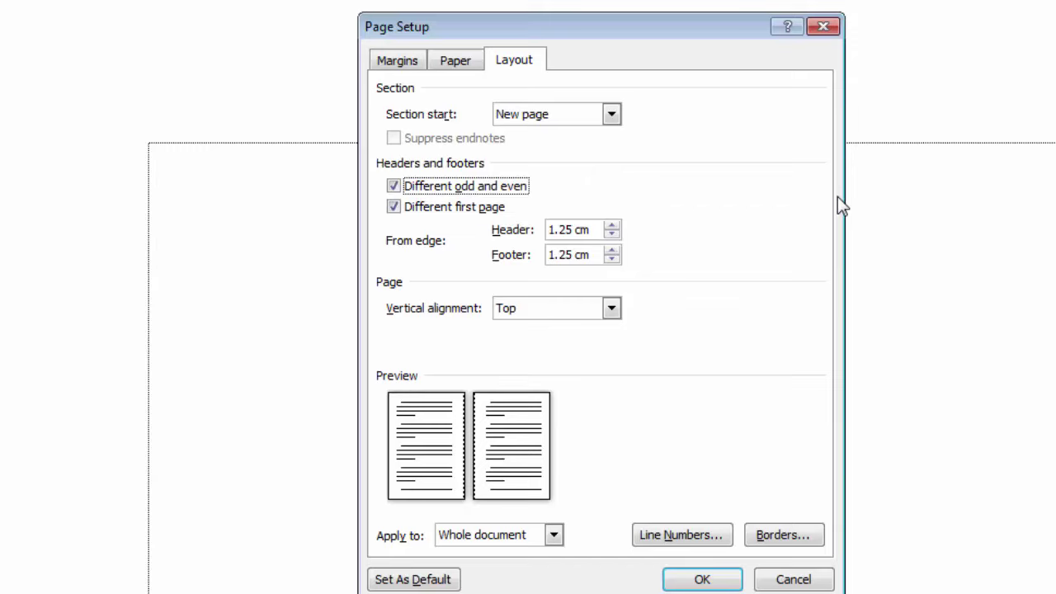
click(723, 555)
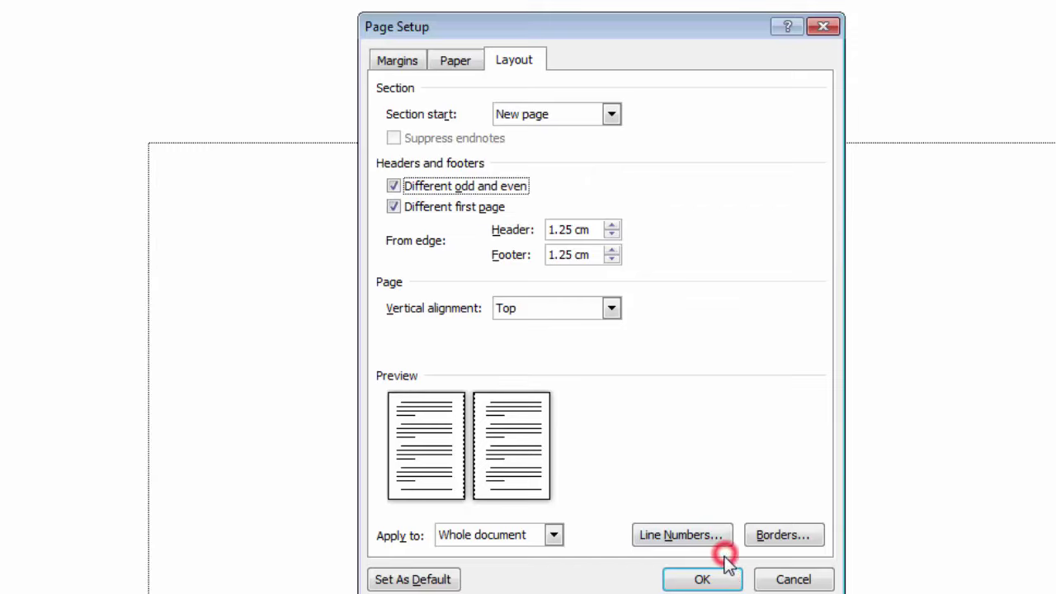
click(710, 577)
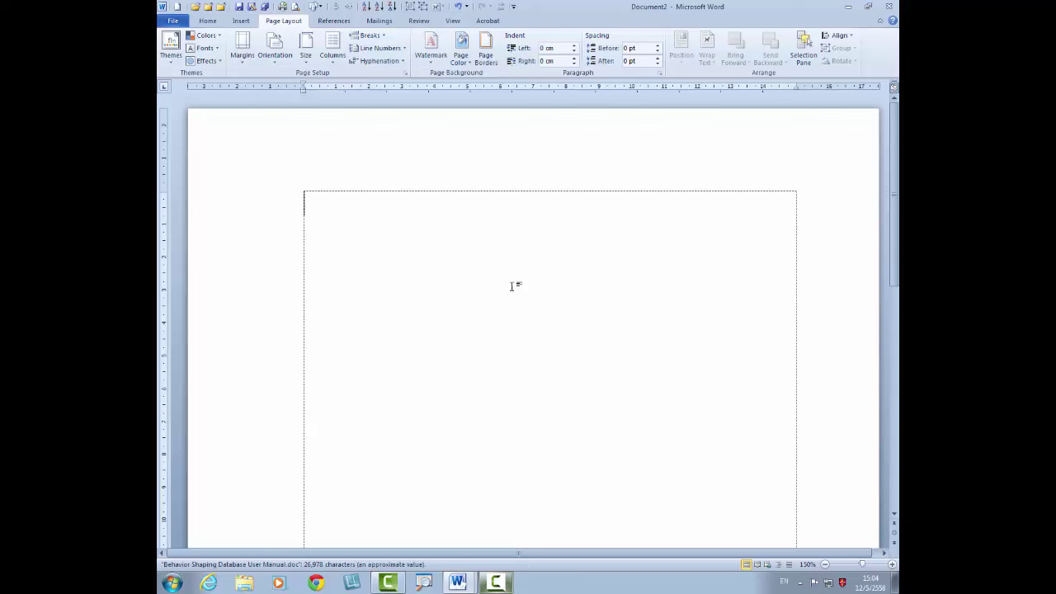
- Insert two page breaks to add two blank pages, then return to the document's start
click(512, 278)
key(ctrl+Return)
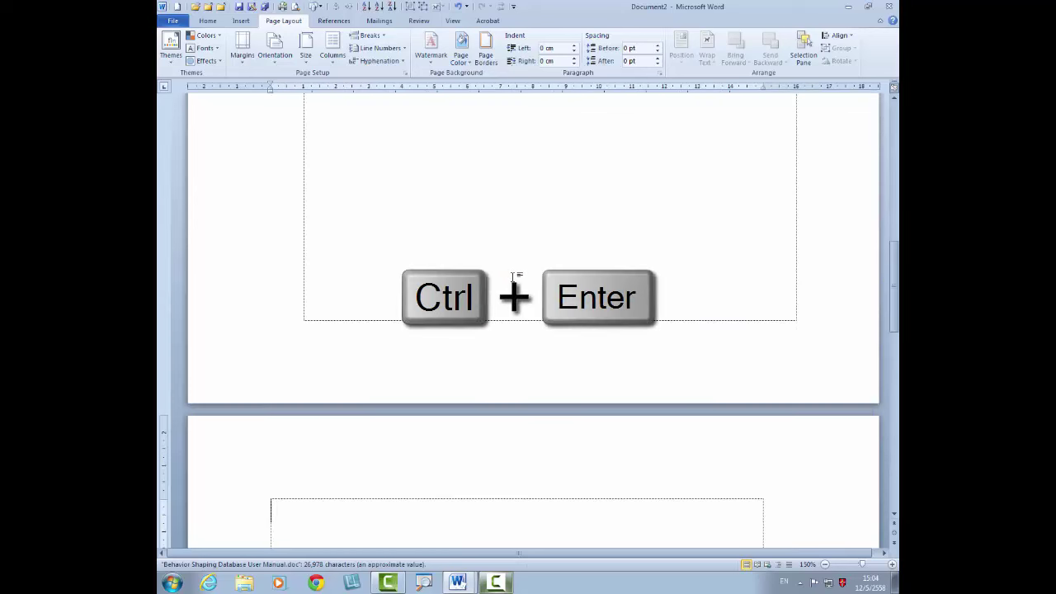
key(ctrl+Return)
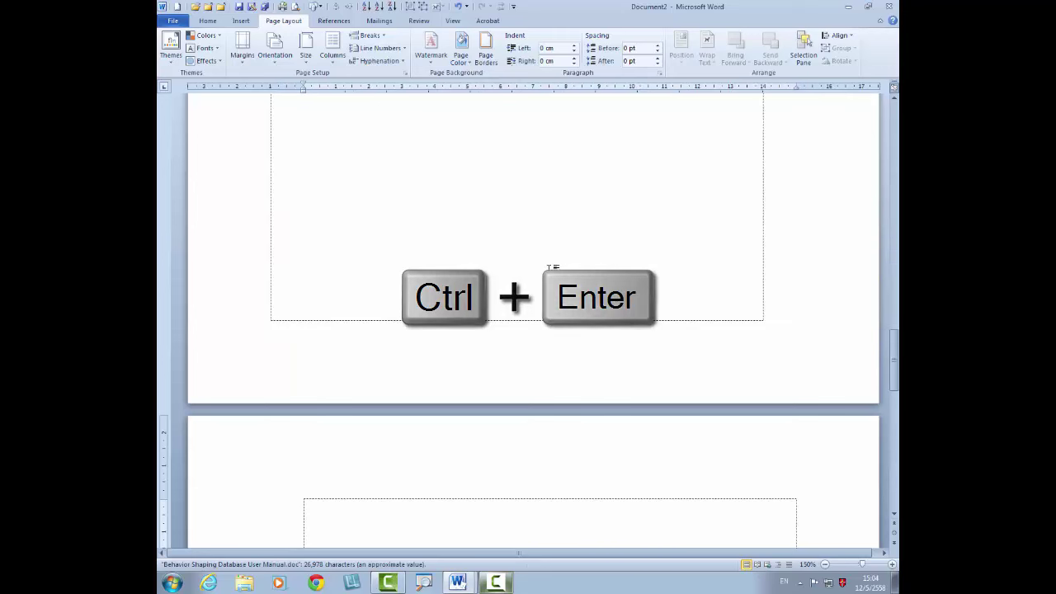
scroll(544, 266, up, 3)
key(ctrl+Home)
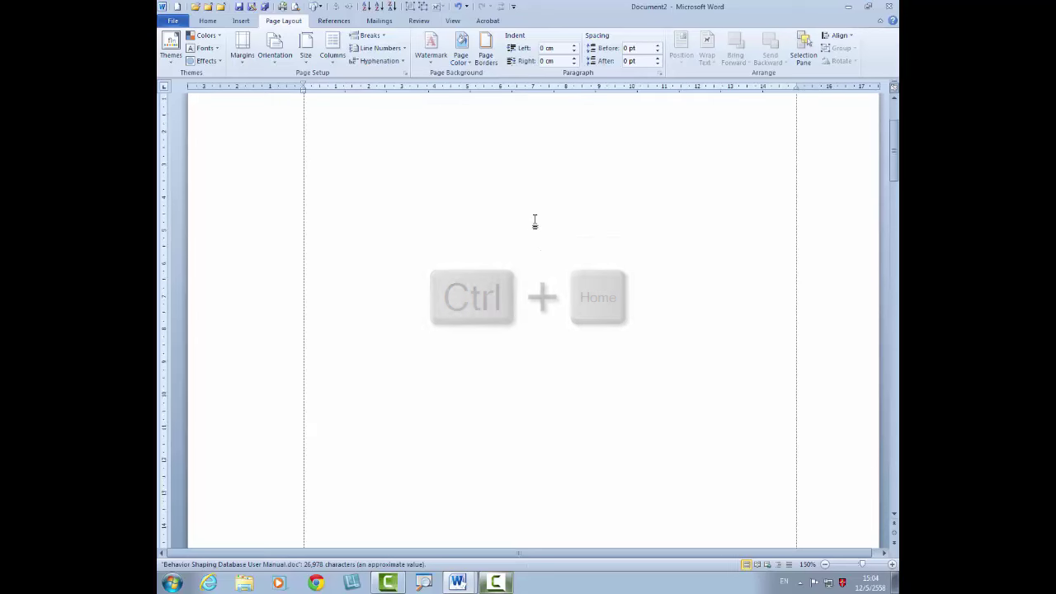
scroll(534, 221, down, 10)
scroll(526, 119, down, 3)
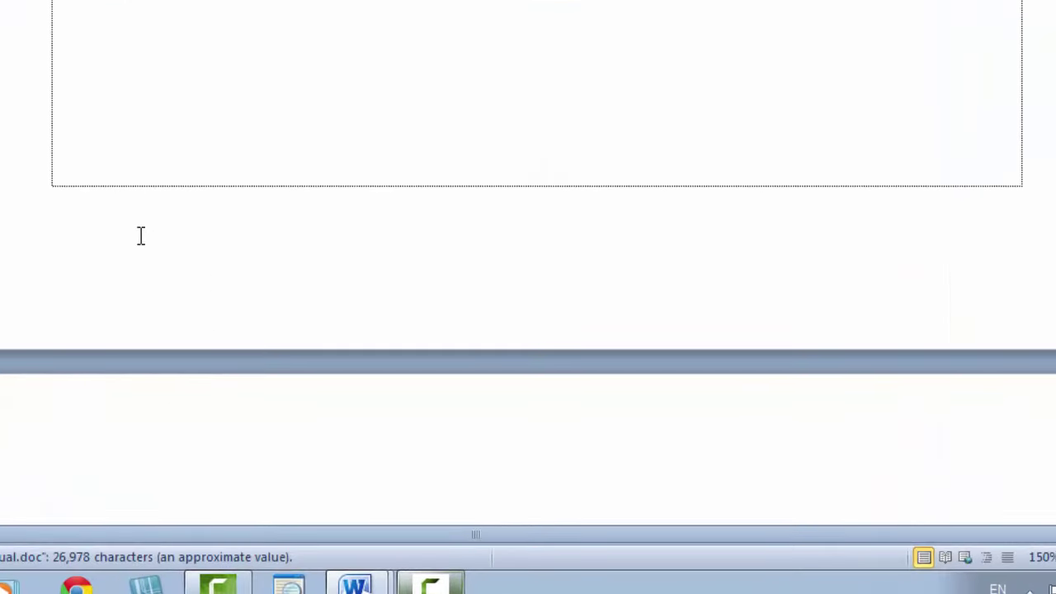
- Edit the first-page footer and type the Thai prepared-by credit with the author's name
right_click(276, 346)
click(165, 255)
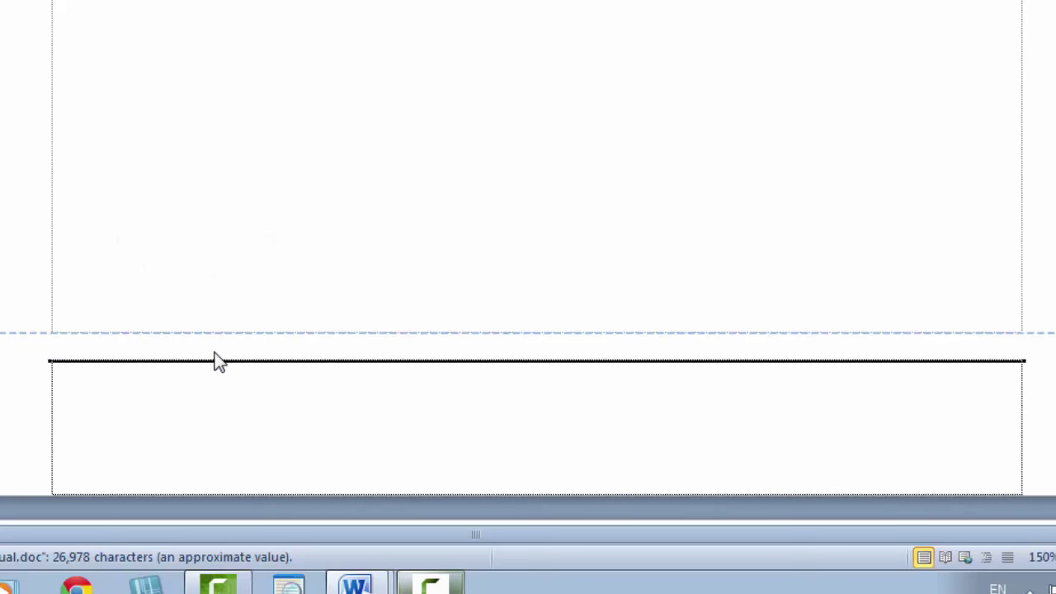
key(grave)
text(จ้)
text(ดทำโดย ณ)
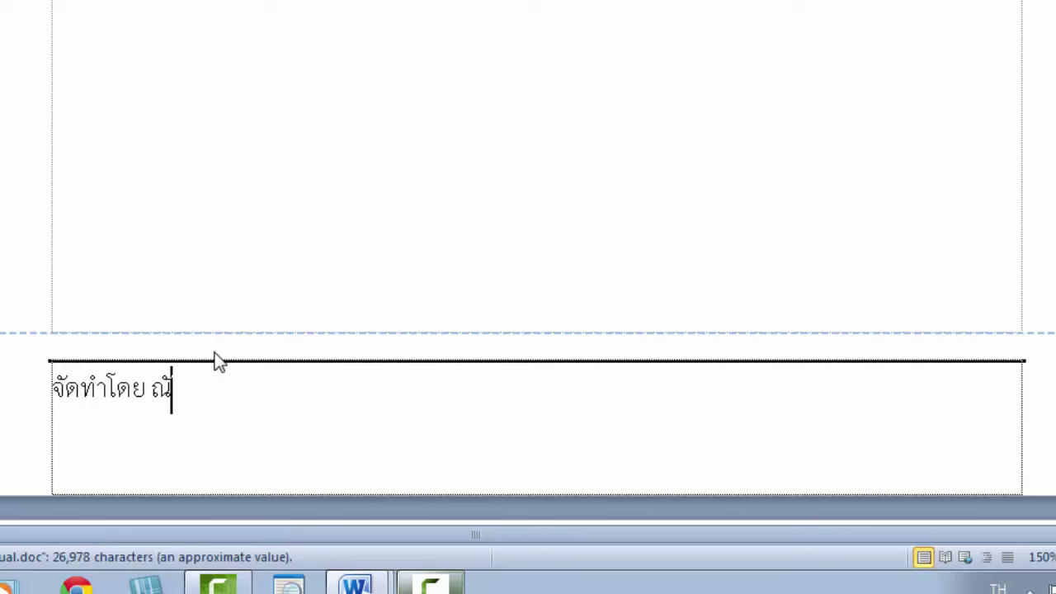
text(ัฐศ)
key(BackSpace)
text(ศิระ)
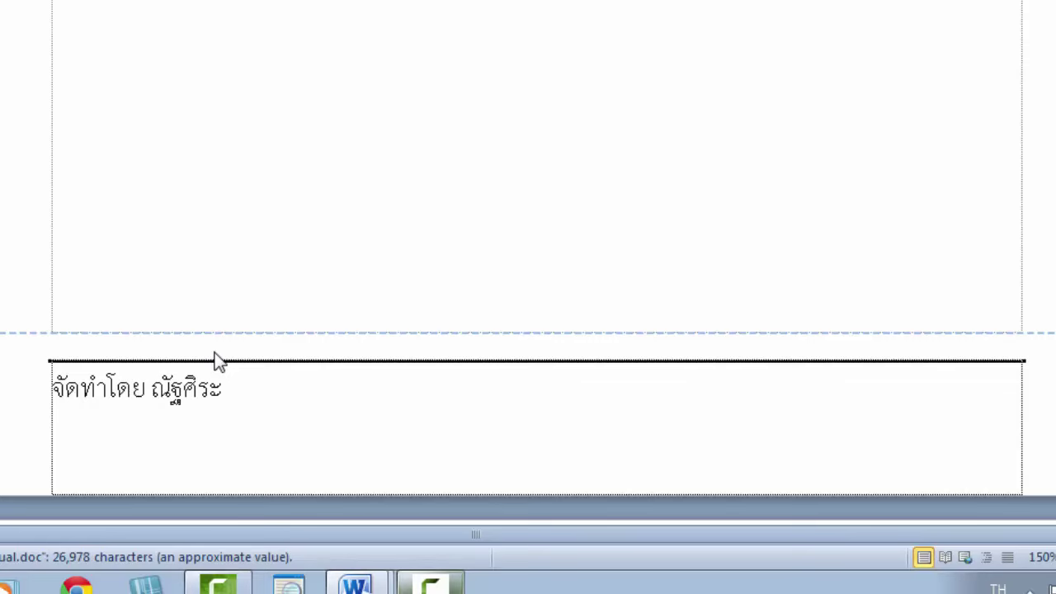
text( เยาวสุต)
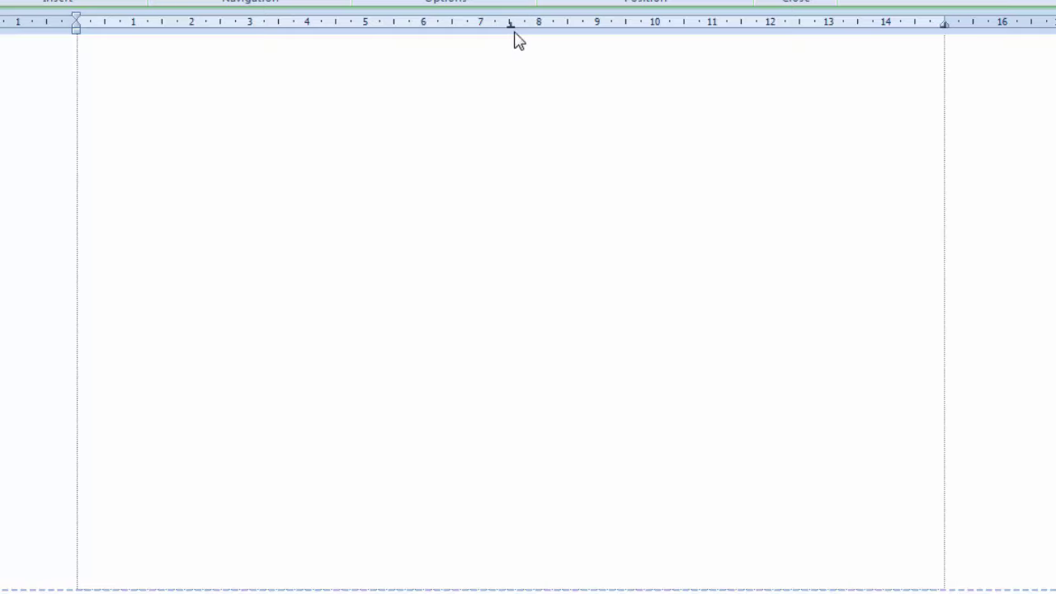
scroll(520, 56, down, 3)
scroll(520, 57, down, 4)
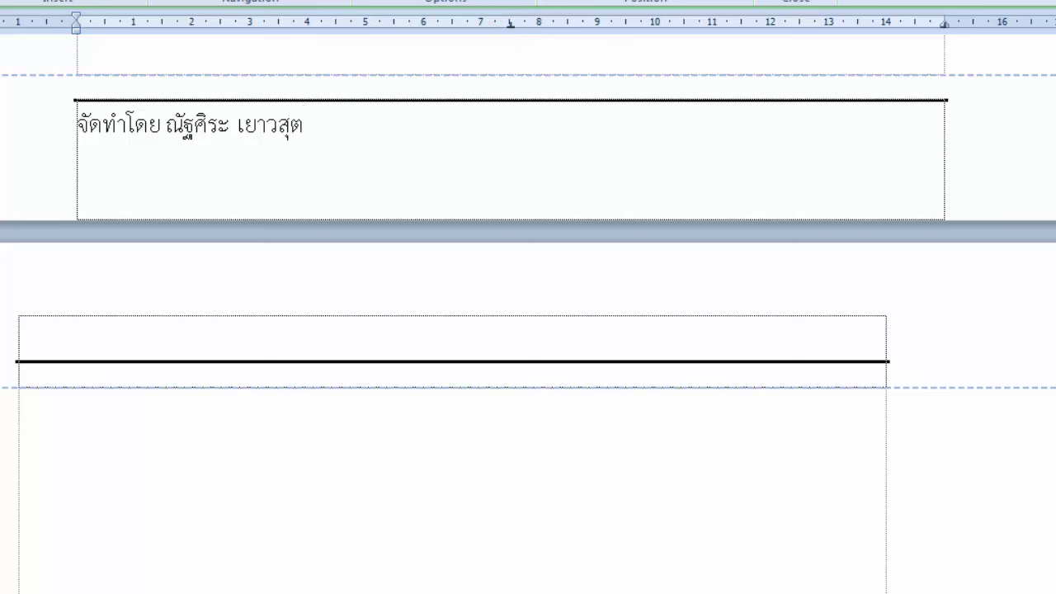
- Remove the 7.5 cm centre tab stop and insert a plain page number after หน้า
click(490, 115)
drag(511, 24, 523, 160)
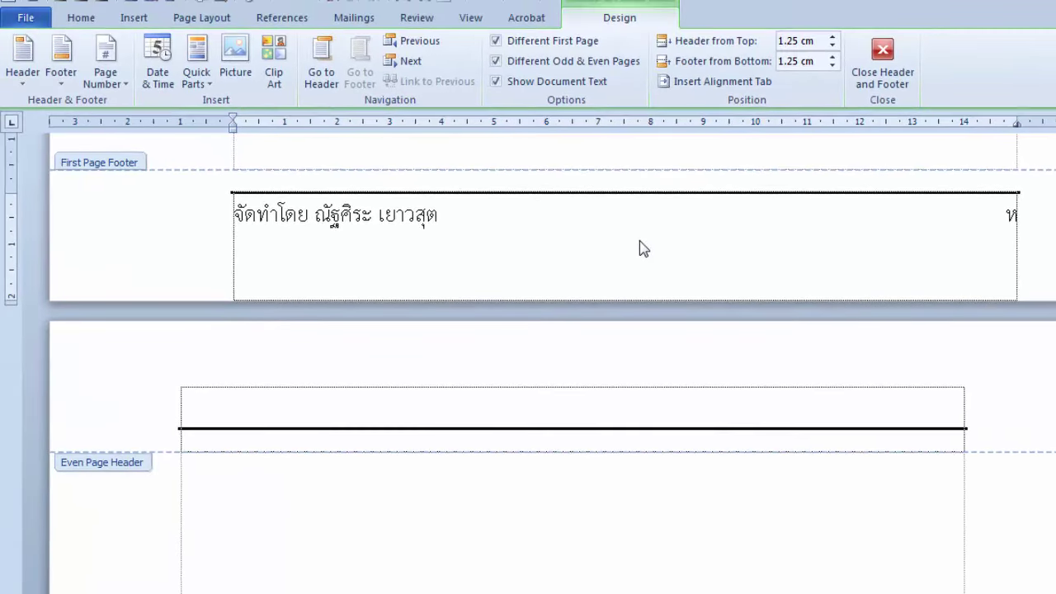
click(116, 83)
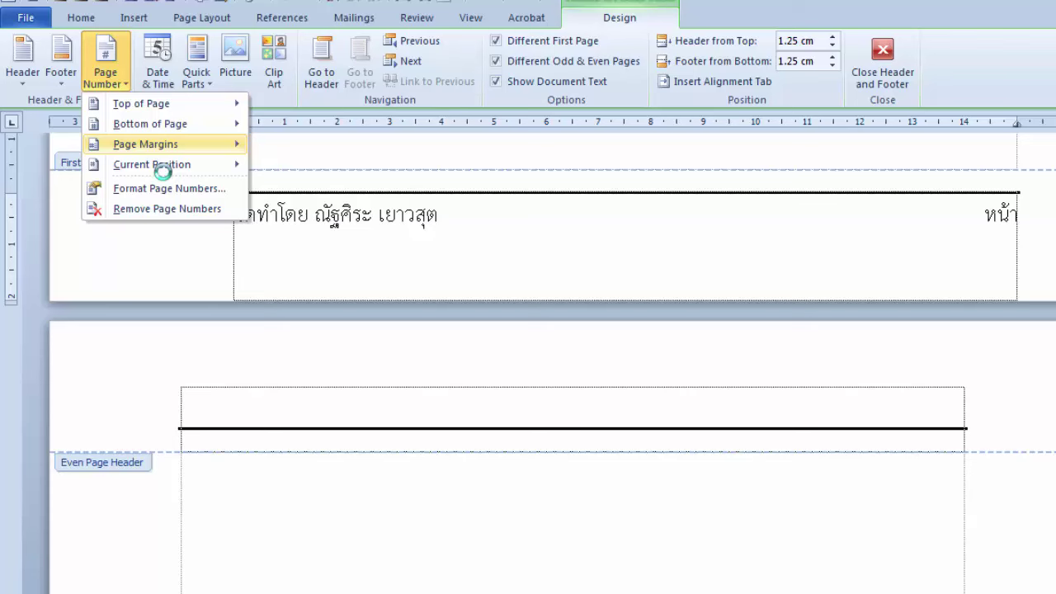
click(163, 170)
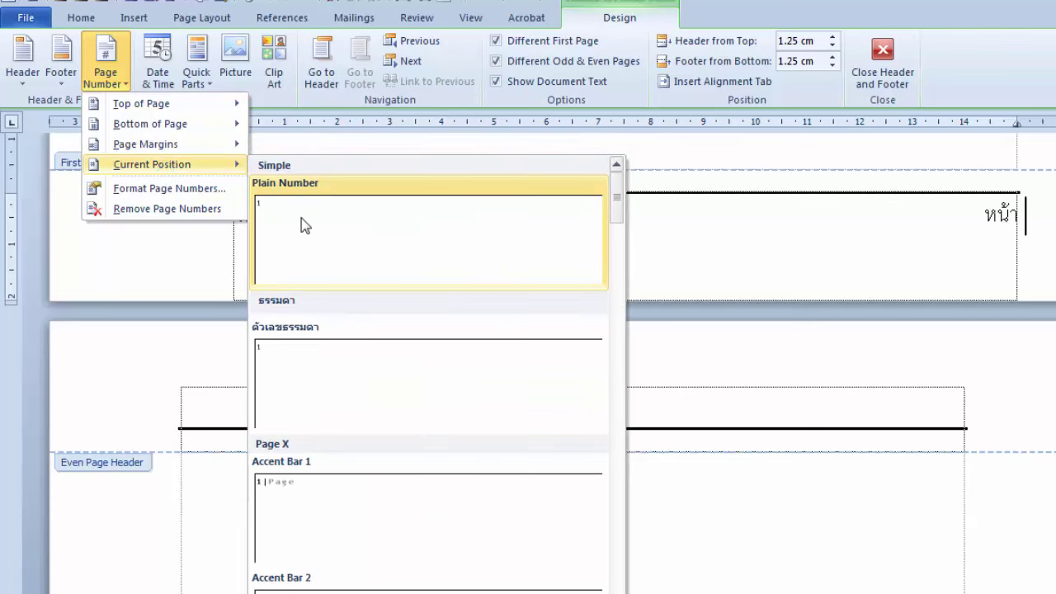
click(302, 218)
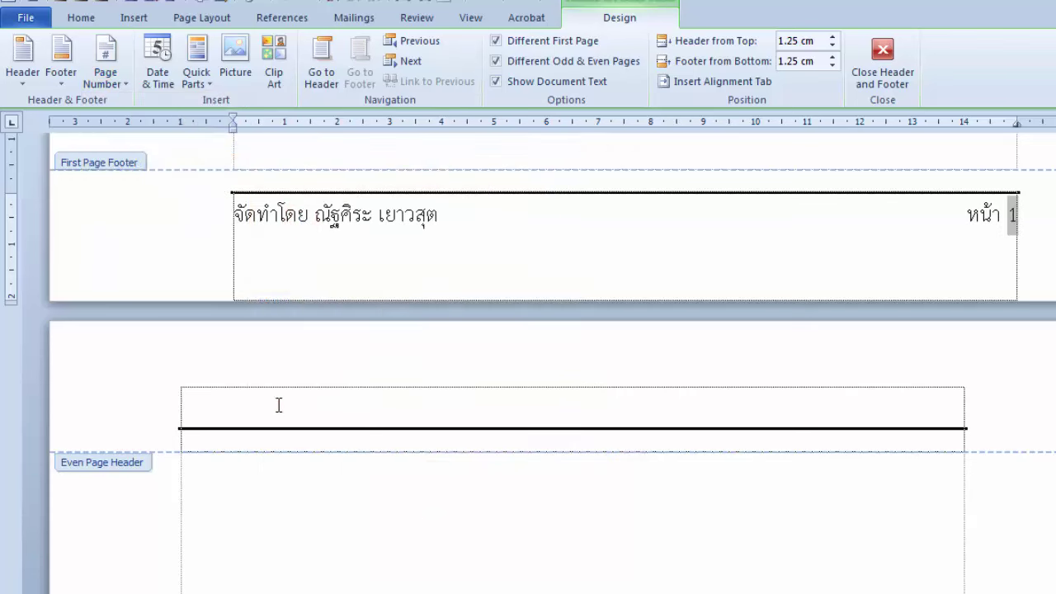
click(277, 404)
- Type คู่มือแนะนำการใช้ระบบฐานข้อมูลทำเนียบรุ่น as the even page header text
text(ป)
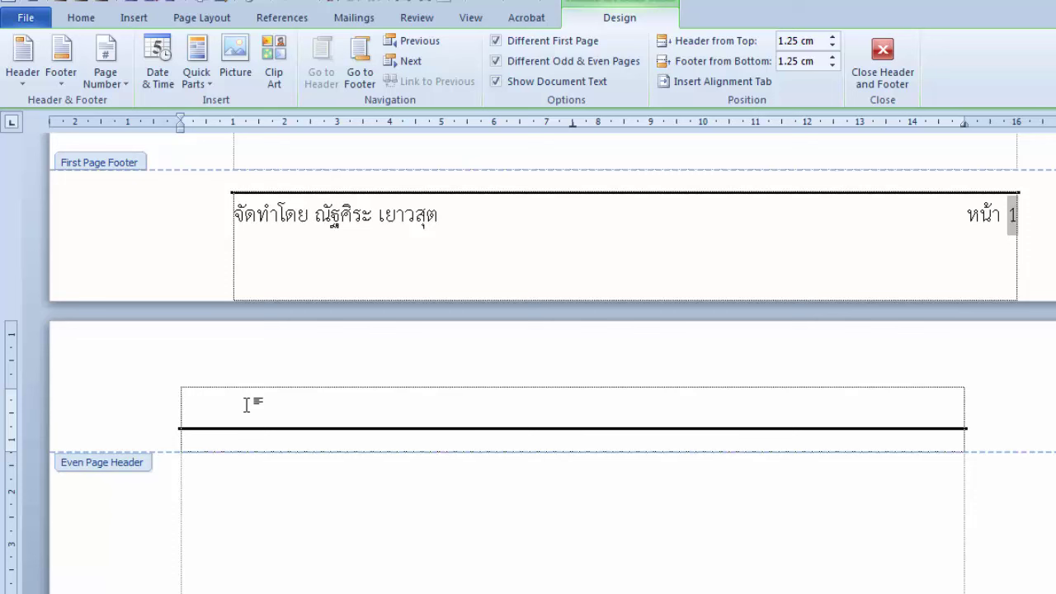
text(ค)
text(ู่มือแน)
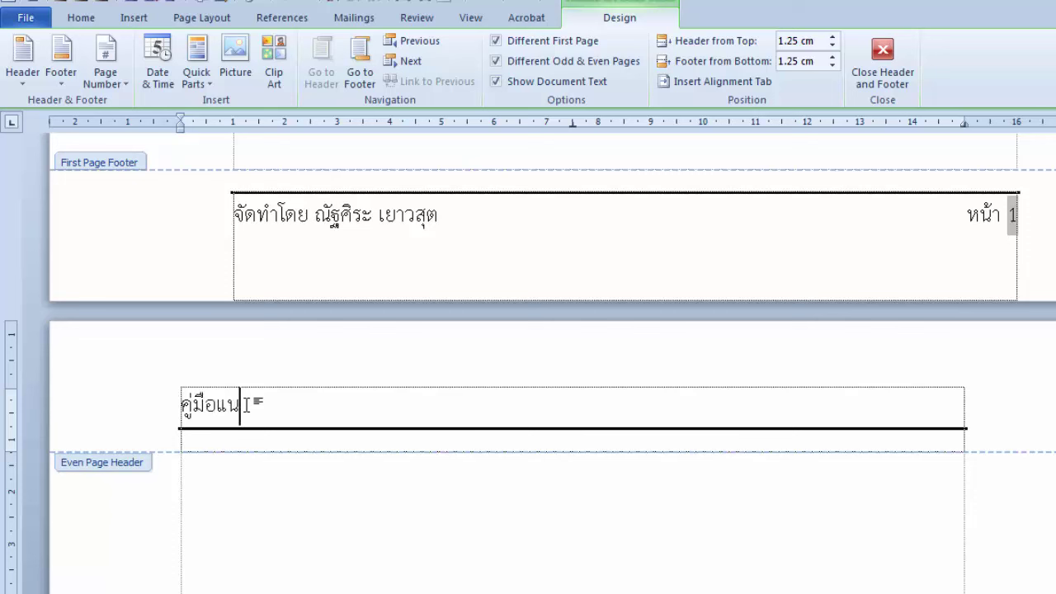
text(ะนำการใช้)
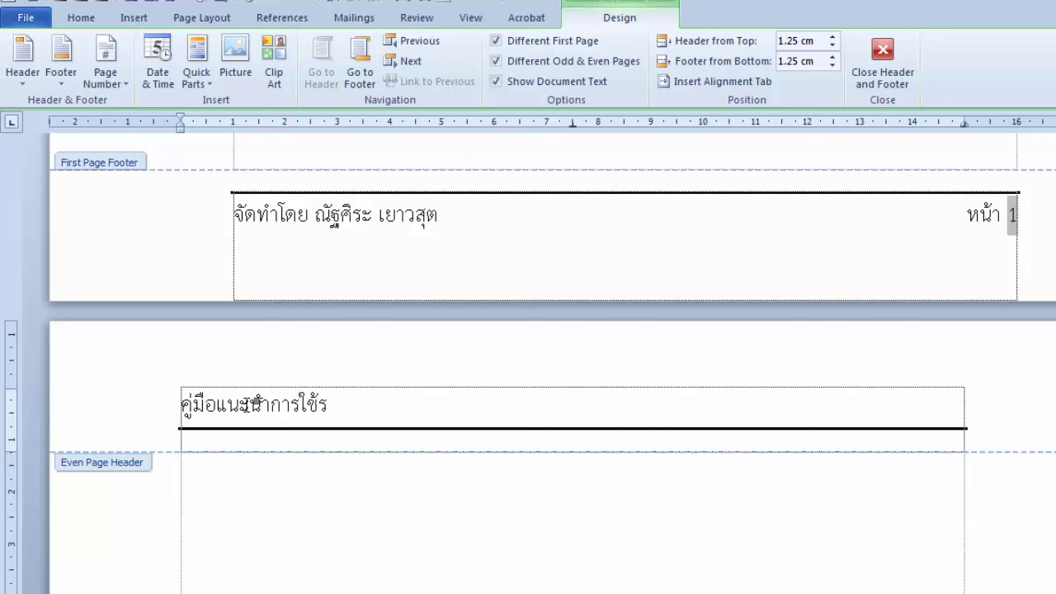
text(ระบบฐานข้อมูล)
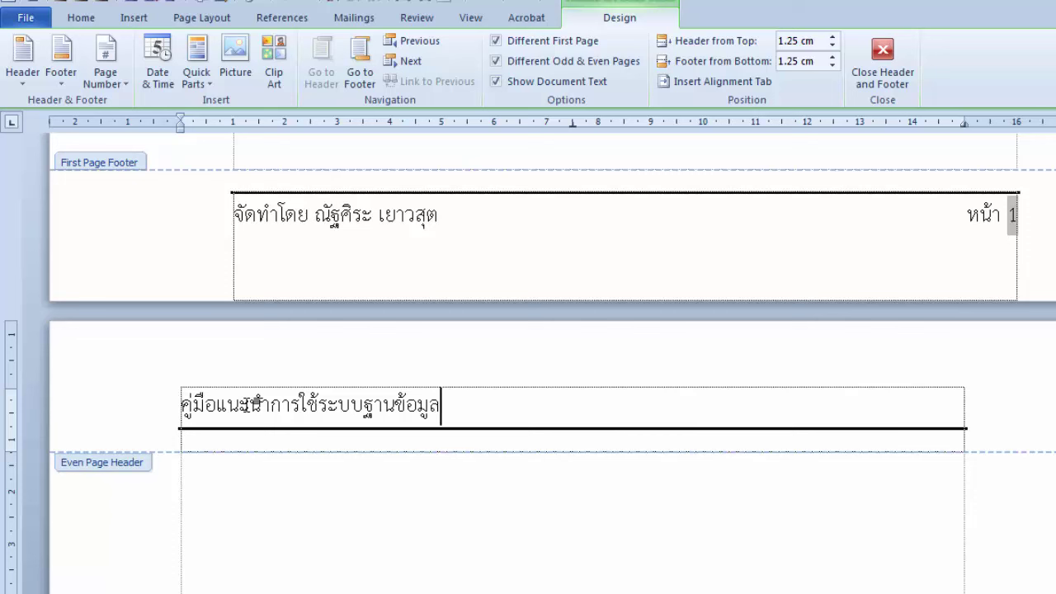
text(ทำเนียบ)
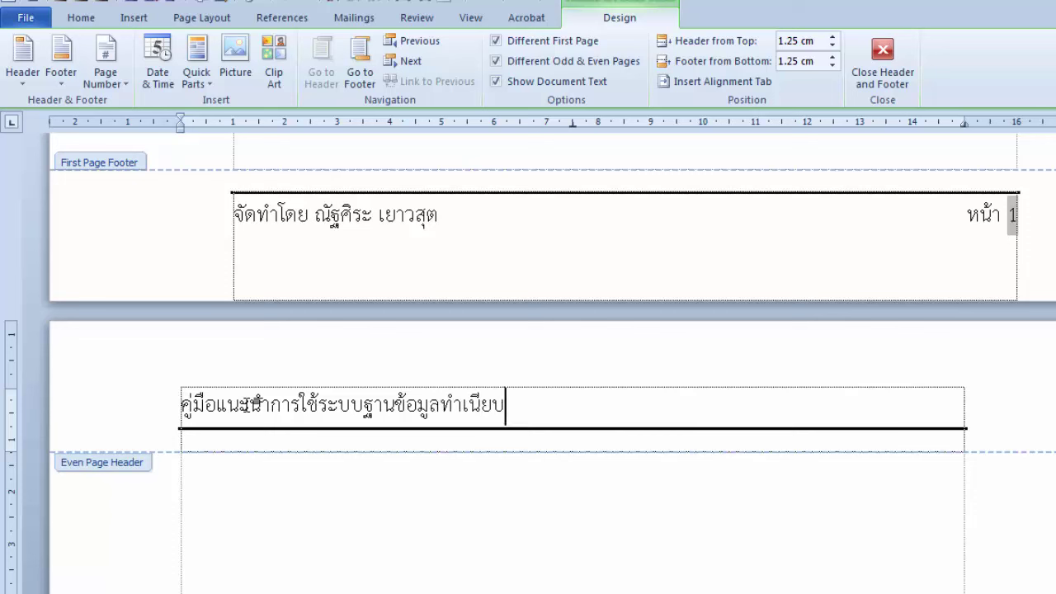
text(รุ่น)
scroll(310, 412, down, 1)
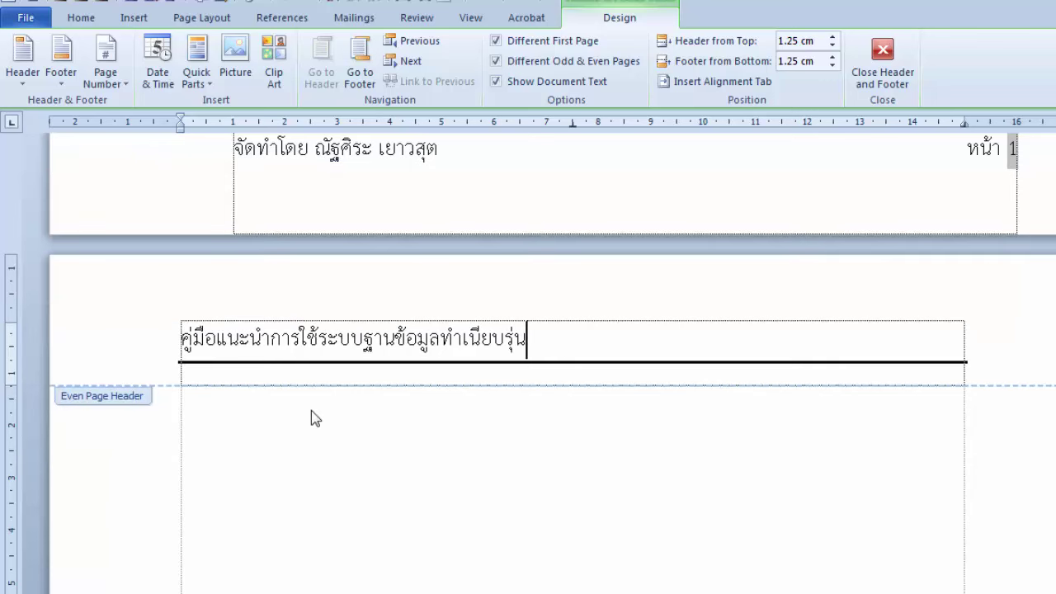
- Type หน้า in the even-page footer followed by a plain page number
scroll(311, 411, down, 4)
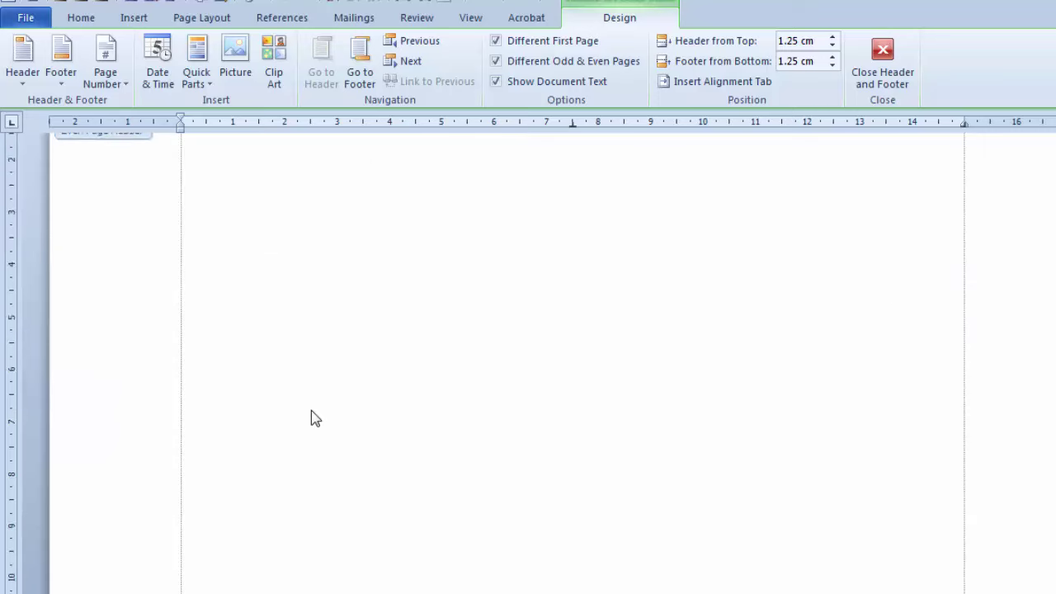
scroll(281, 425, down, 12)
click(206, 590)
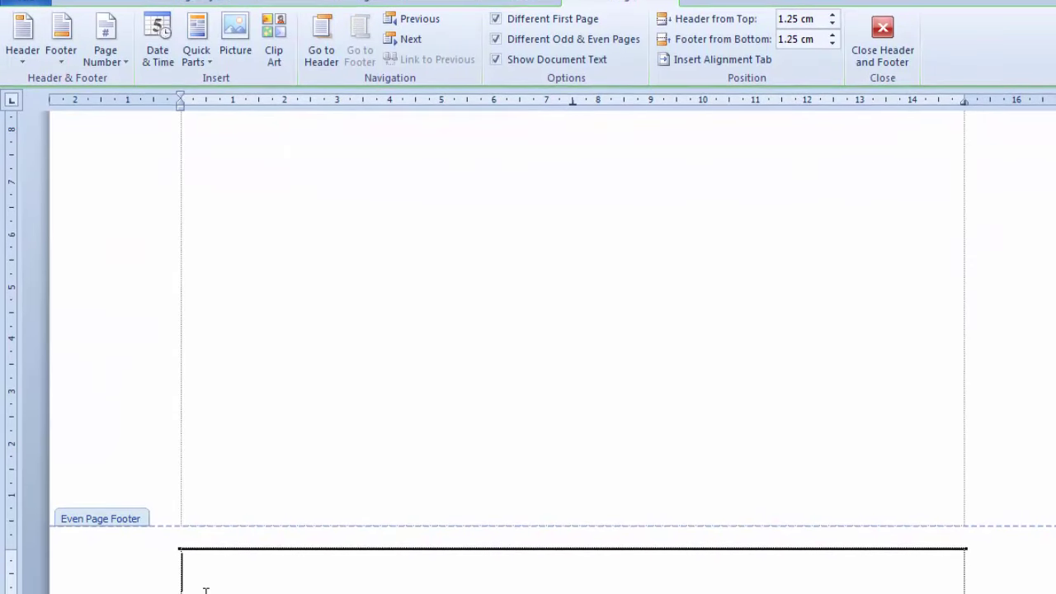
text(หน้า)
click(123, 33)
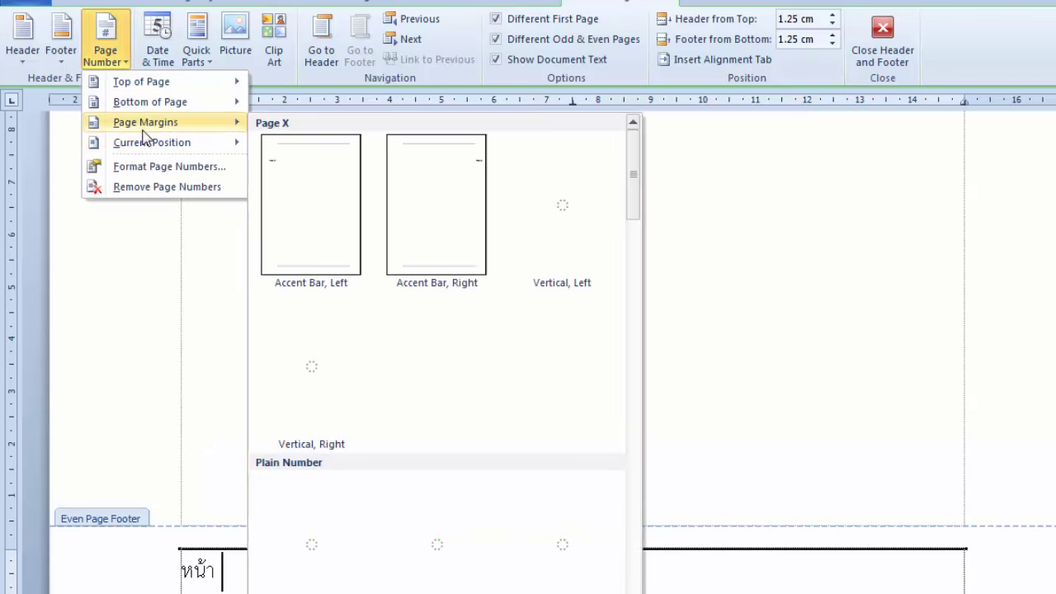
mouse_move(207, 134)
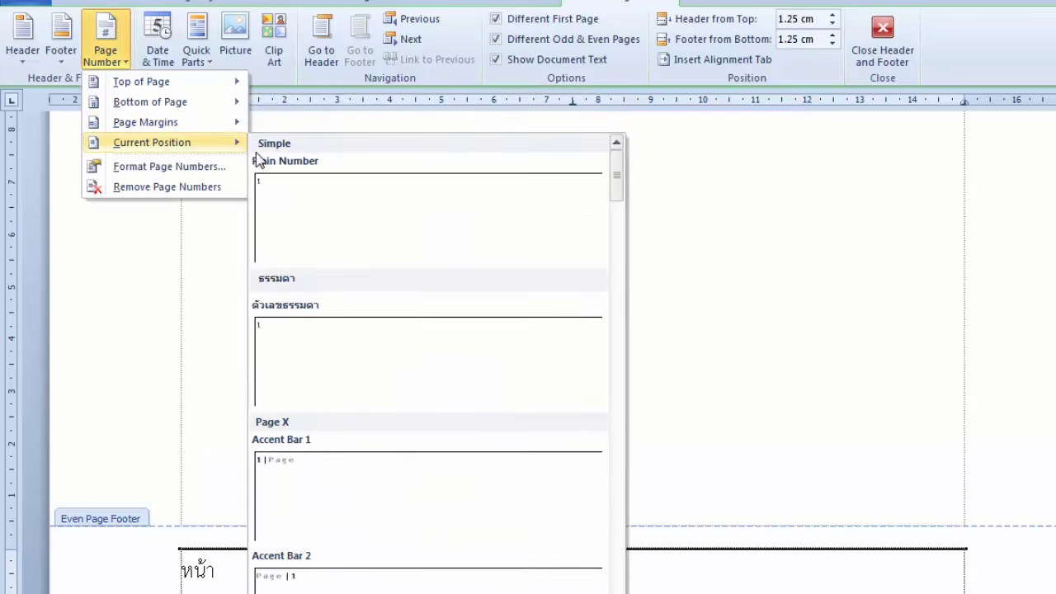
click(302, 220)
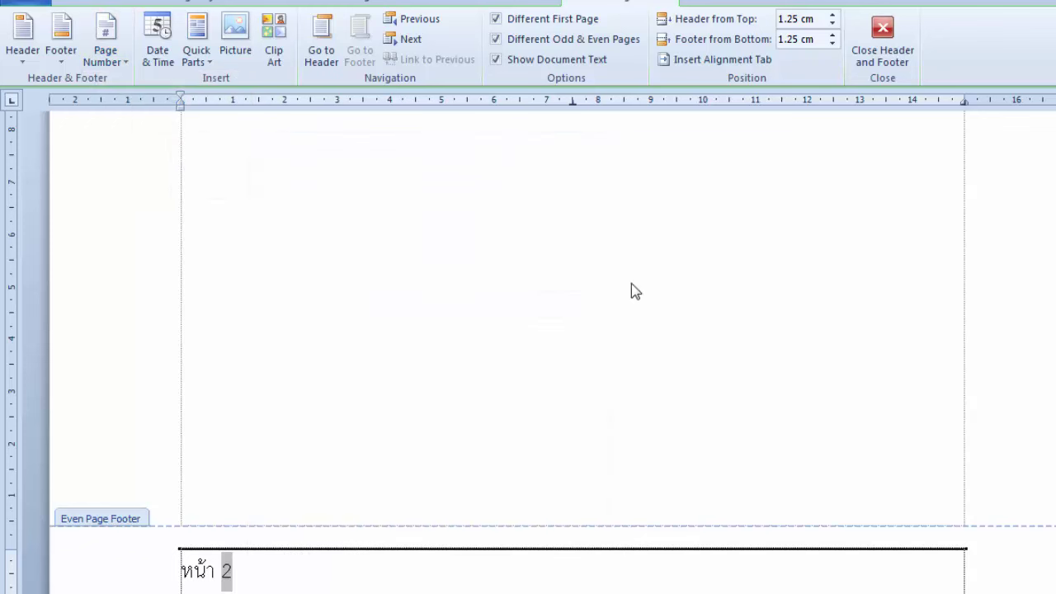
- Tab to the footer's right side and type the จัดทำโดย credit with the author's name
key(Tab)
text(จัดทำ)
text(โดย)
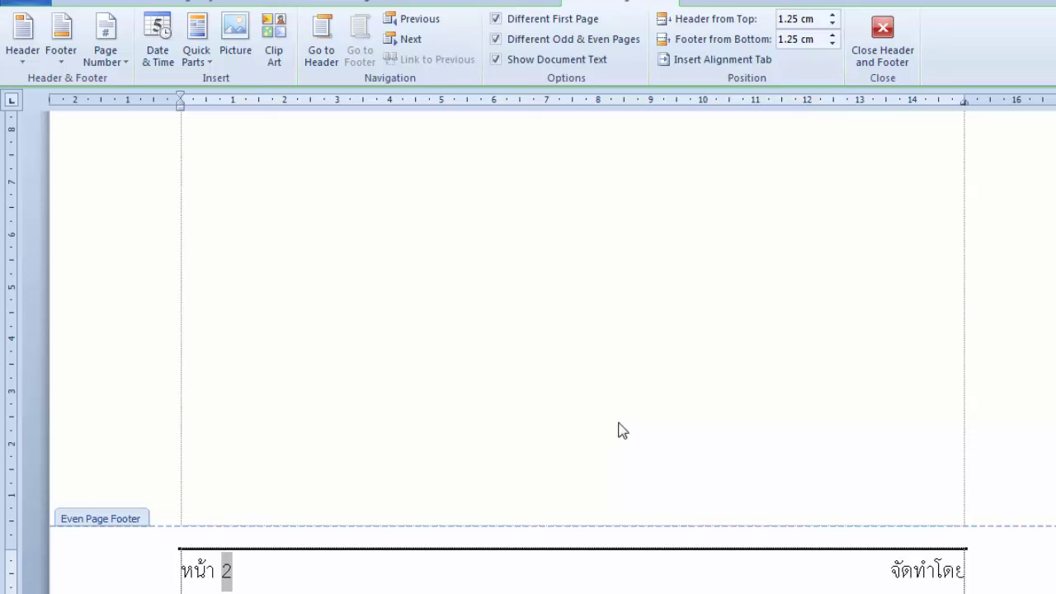
text( ณั)
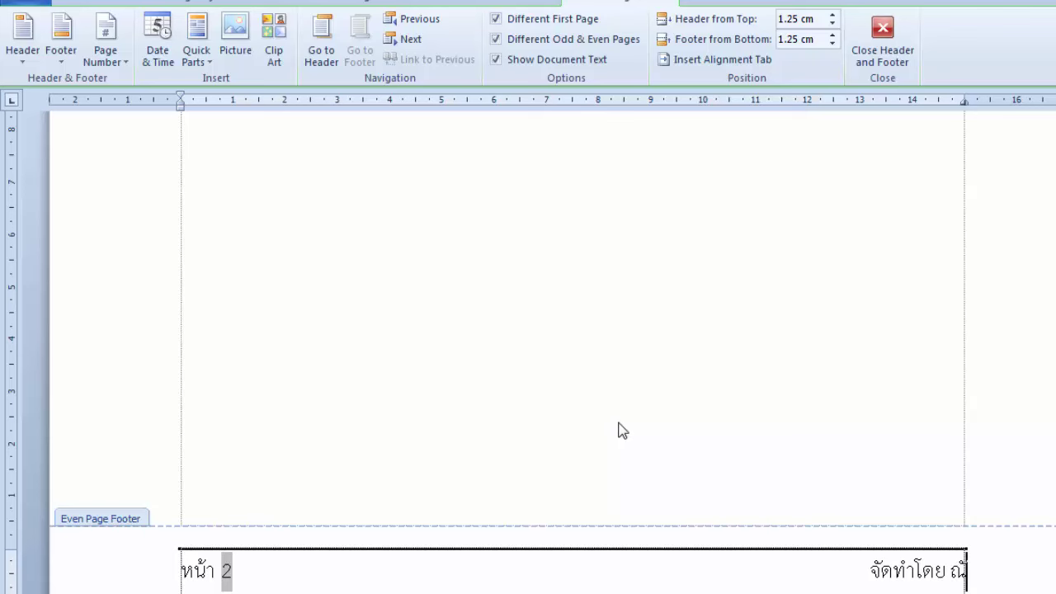
text(ฐศิระ)
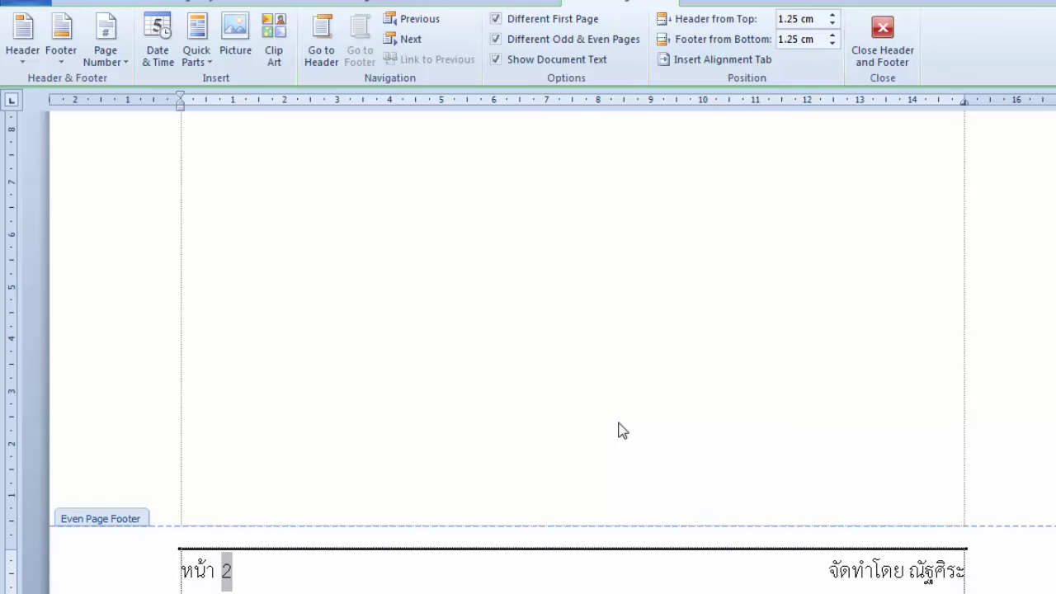
text( เยาวสุต)
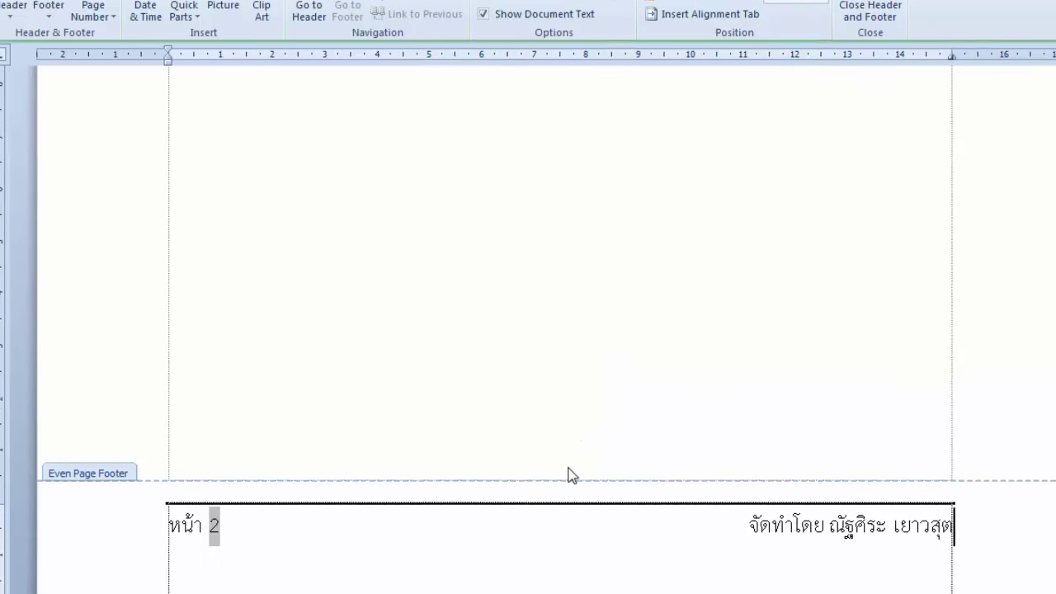
click(710, 539)
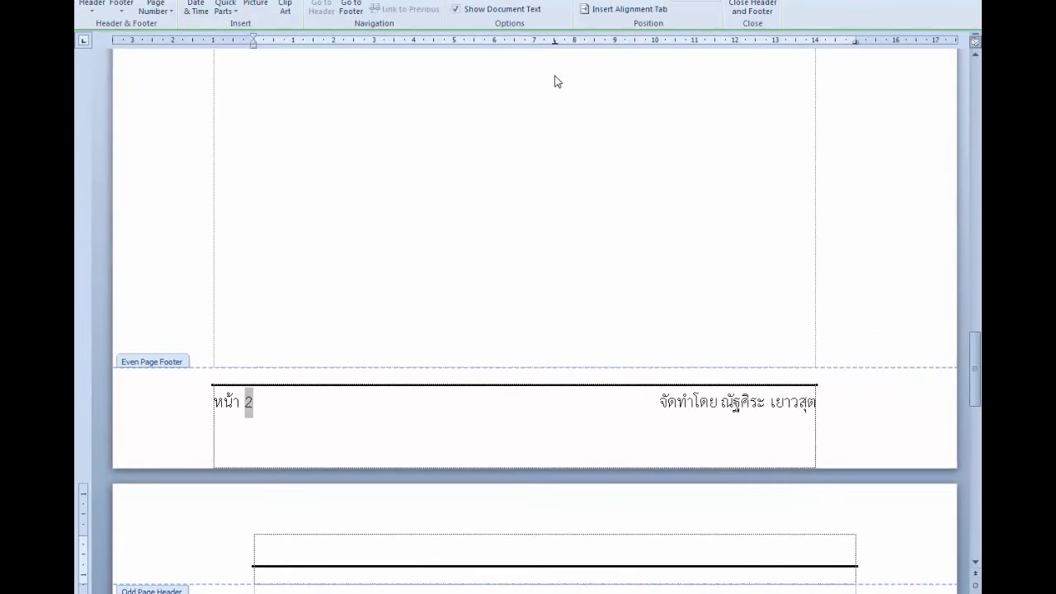
- Remove the centre tab and type บทที่ 1 ตระเตรียมคอมพิวเตอร์ให้พร้อมใช้งาน in the odd page header
drag(558, 41, 556, 239)
scroll(766, 380, down, 5)
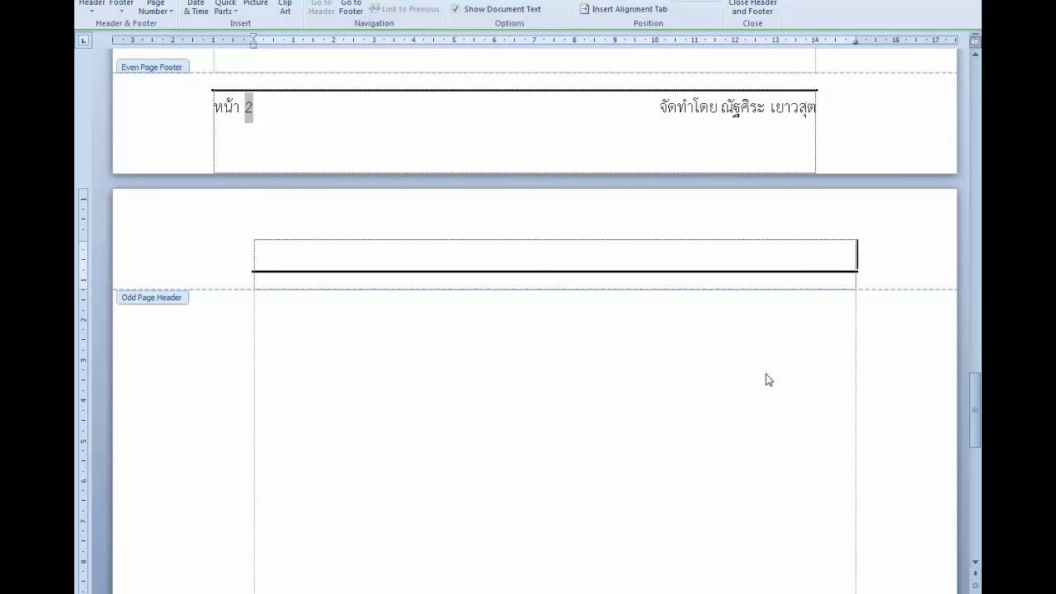
text(บทที่)
text( 1)
text( ตระเต)
text(รียม)
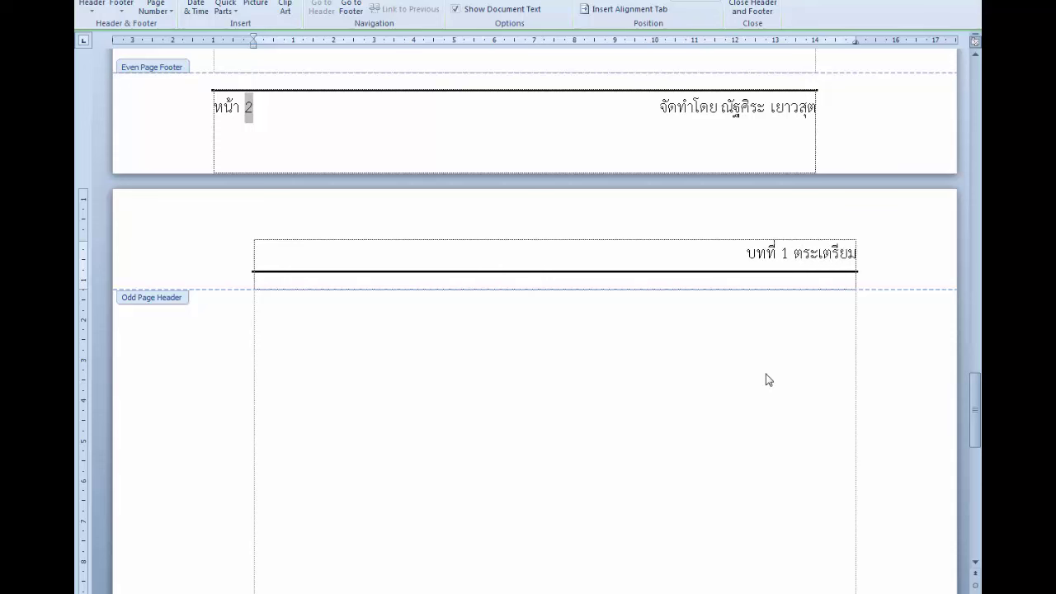
text(คอมพิวเอต)
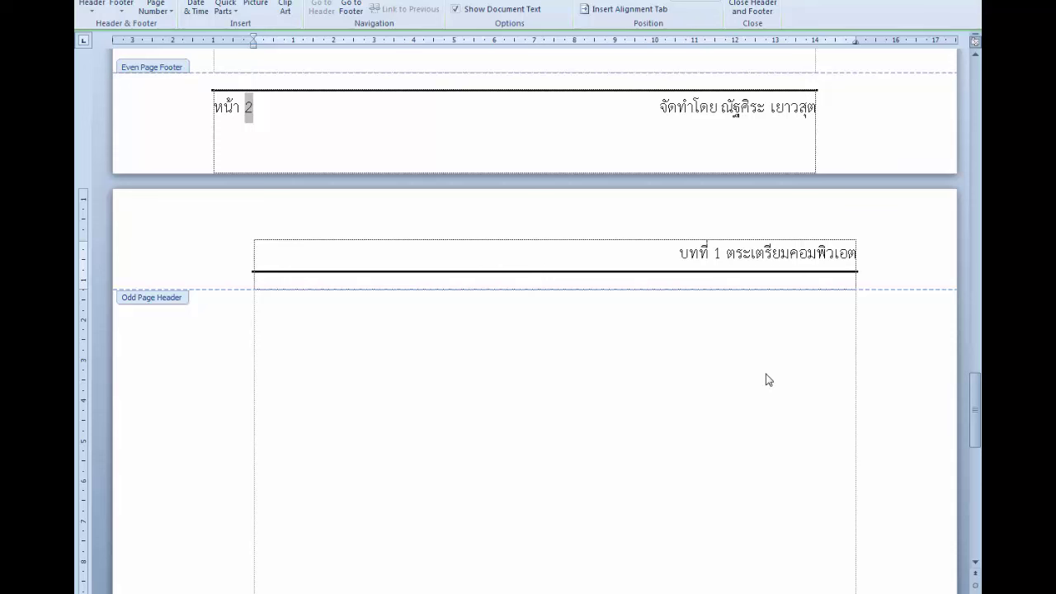
key(BackSpace)
key(BackSpace)
text(ตอร์ใ)
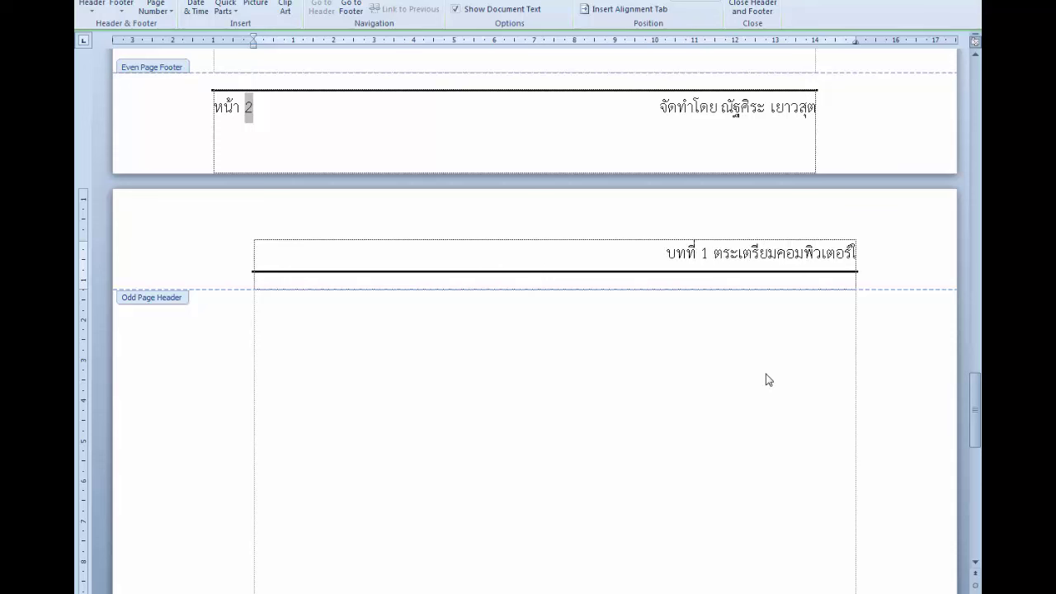
text(ห้พร้อมใช้งา)
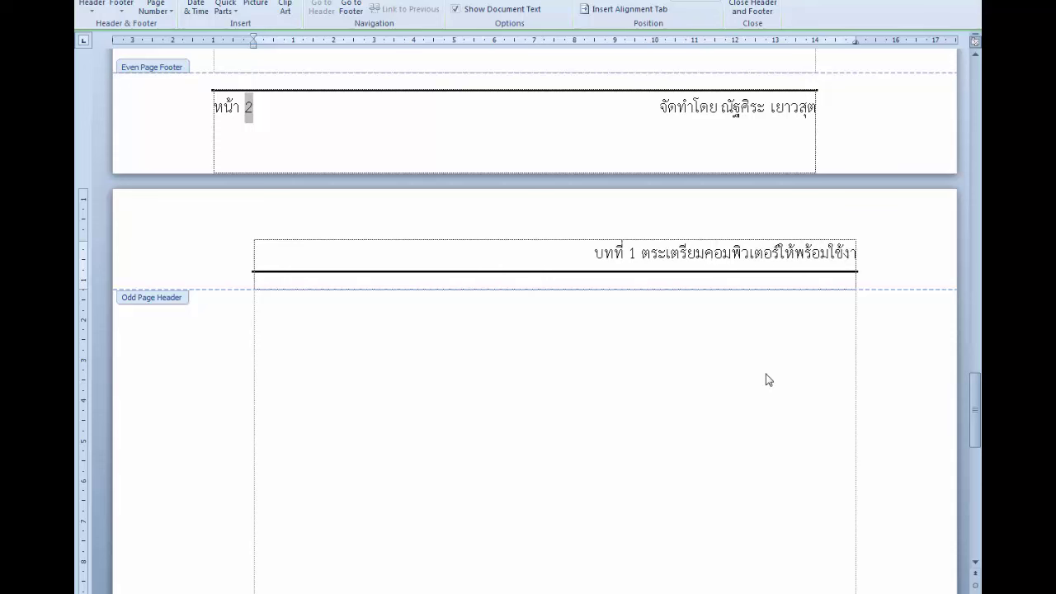
text(น)
- Paste the author credit and 'หน้า 3' into the odd-page footer, remove the blank line, and close footer editing
scroll(582, 257, down, 5)
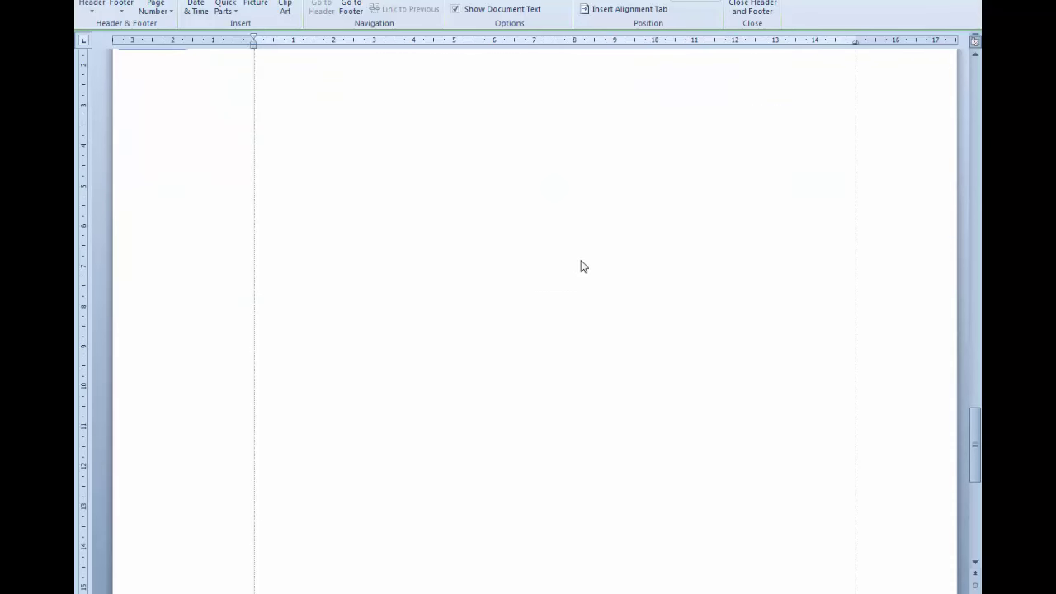
scroll(569, 276, down, 5)
scroll(548, 347, down, 5)
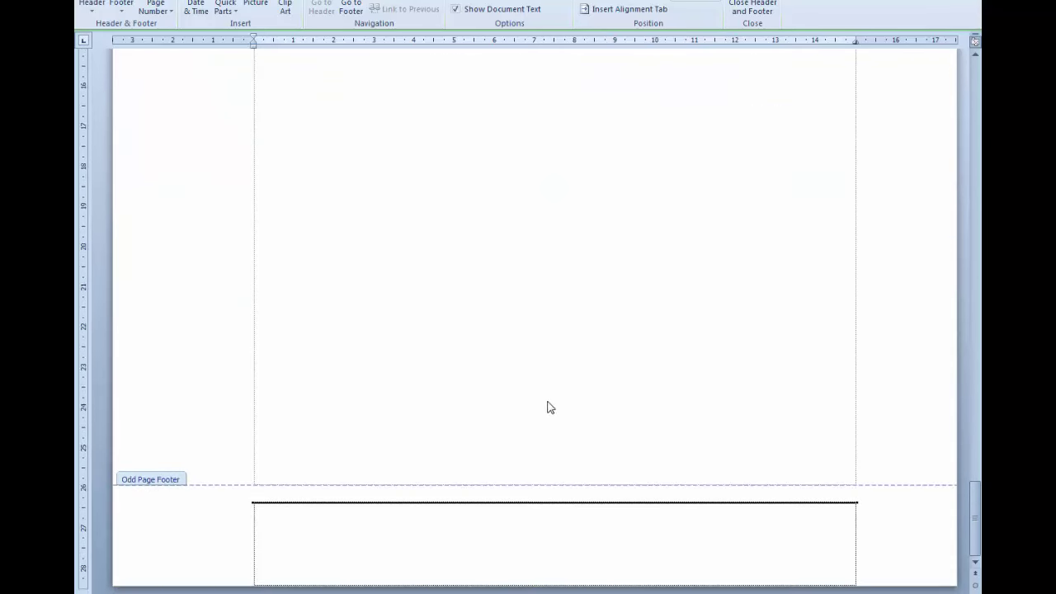
click(499, 533)
scroll(502, 531, up, 1)
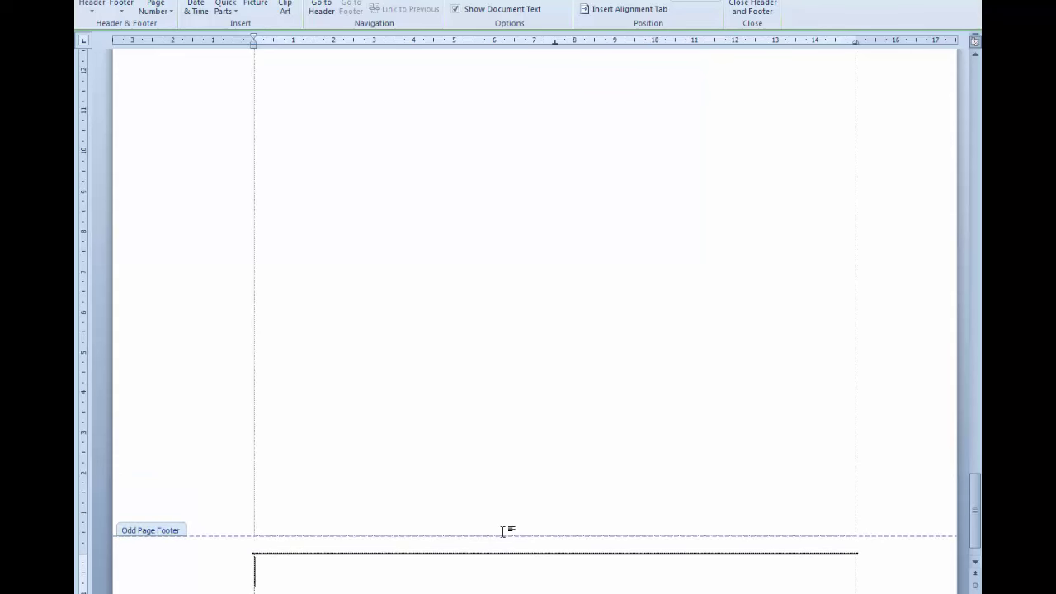
click(503, 532)
key(ctrl+v)
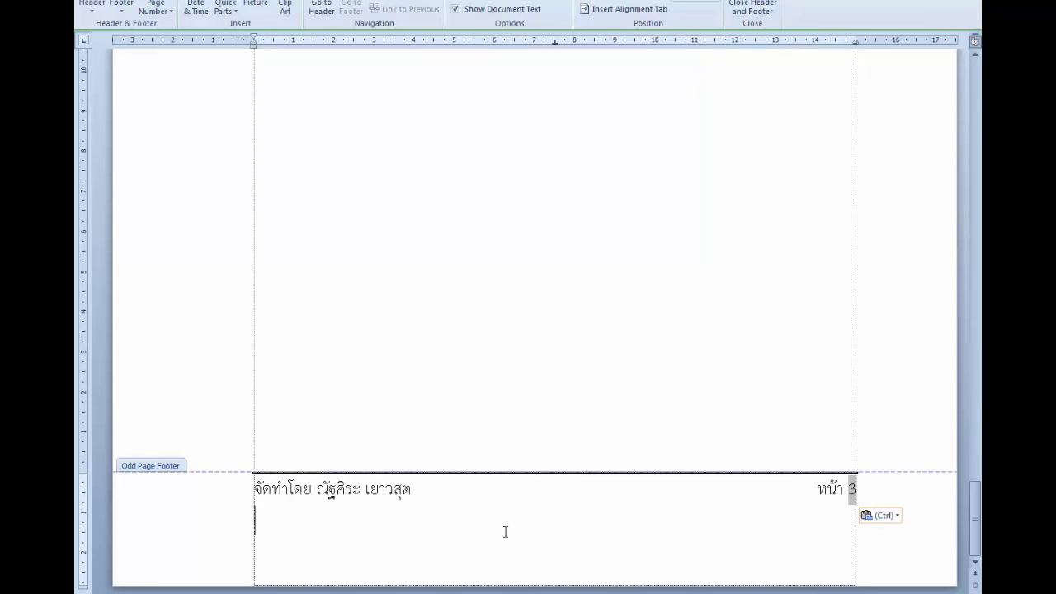
key(BackSpace)
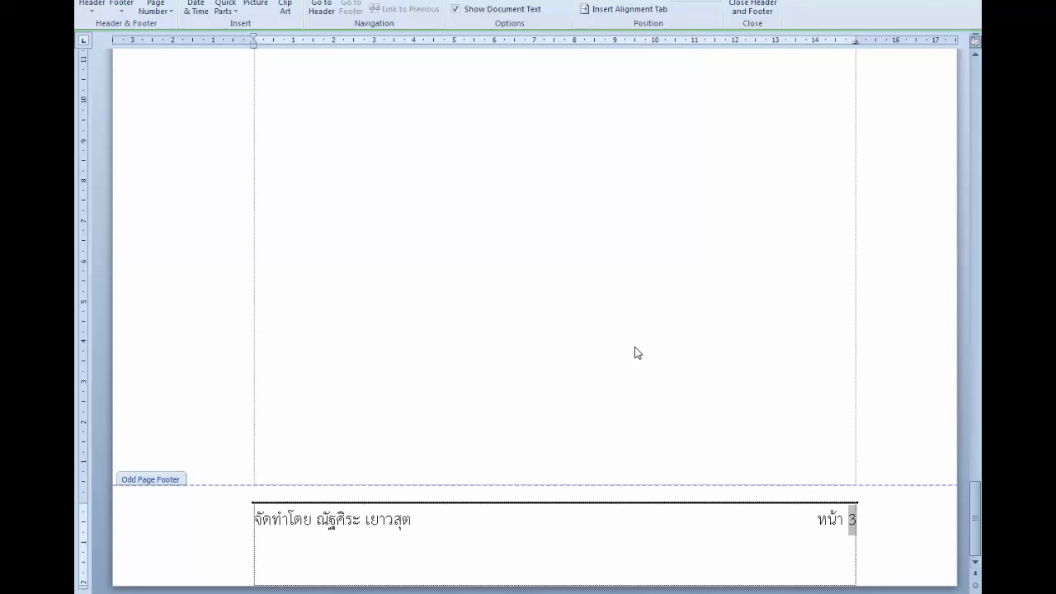
key(Escape)
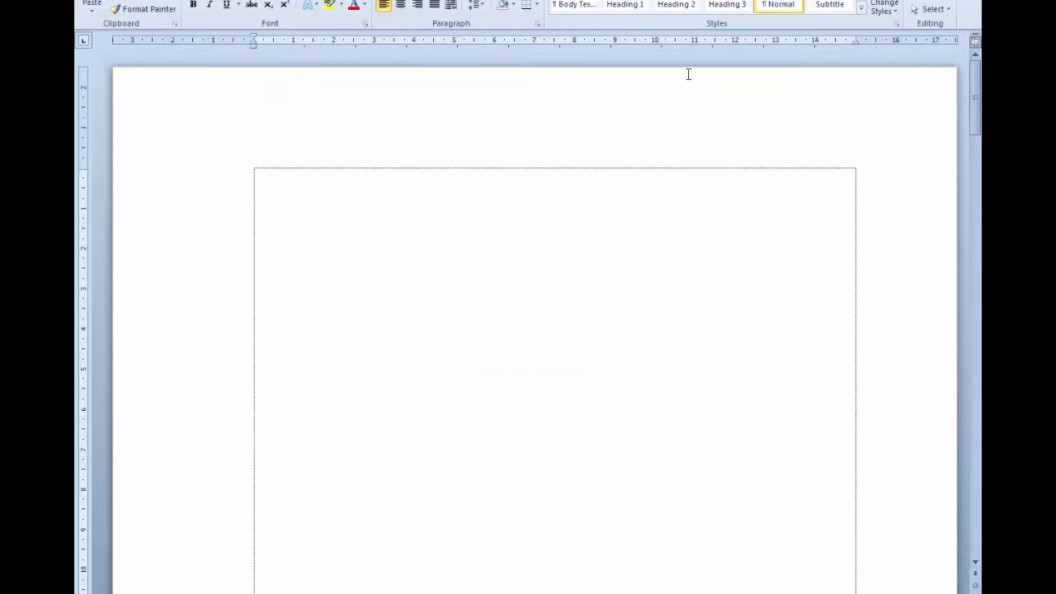
- Apply the Title style to the first paragraph from the full styles list
click(861, 7)
click(915, 23)
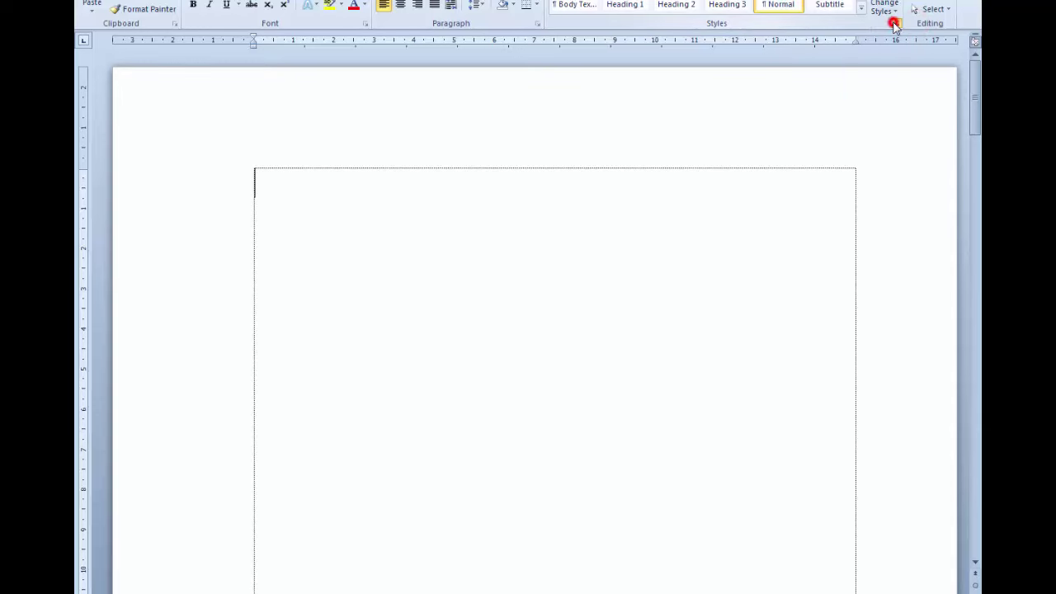
click(894, 23)
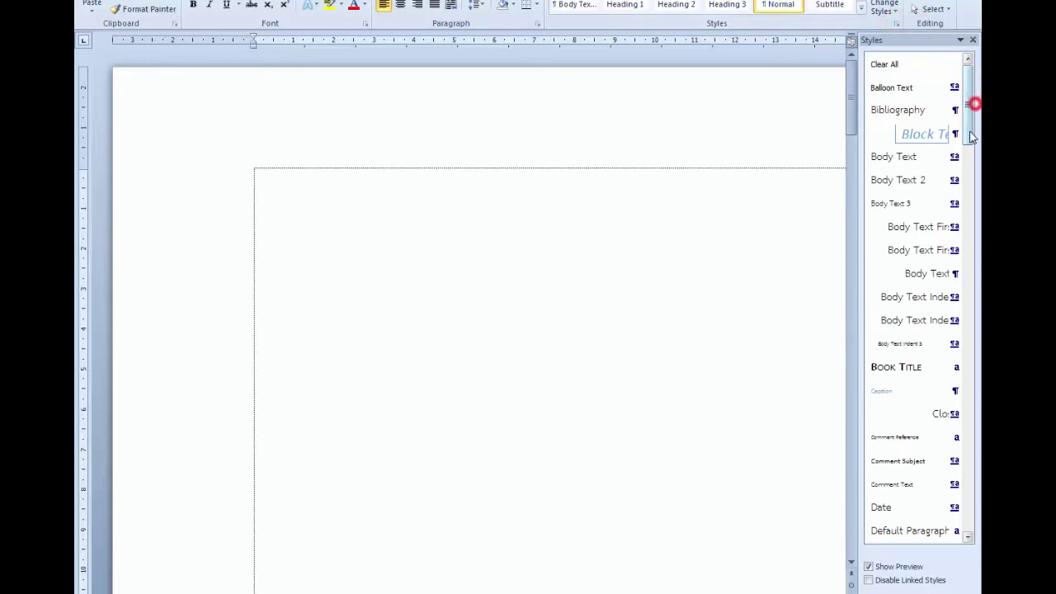
click(957, 110)
drag(969, 127, 969, 344)
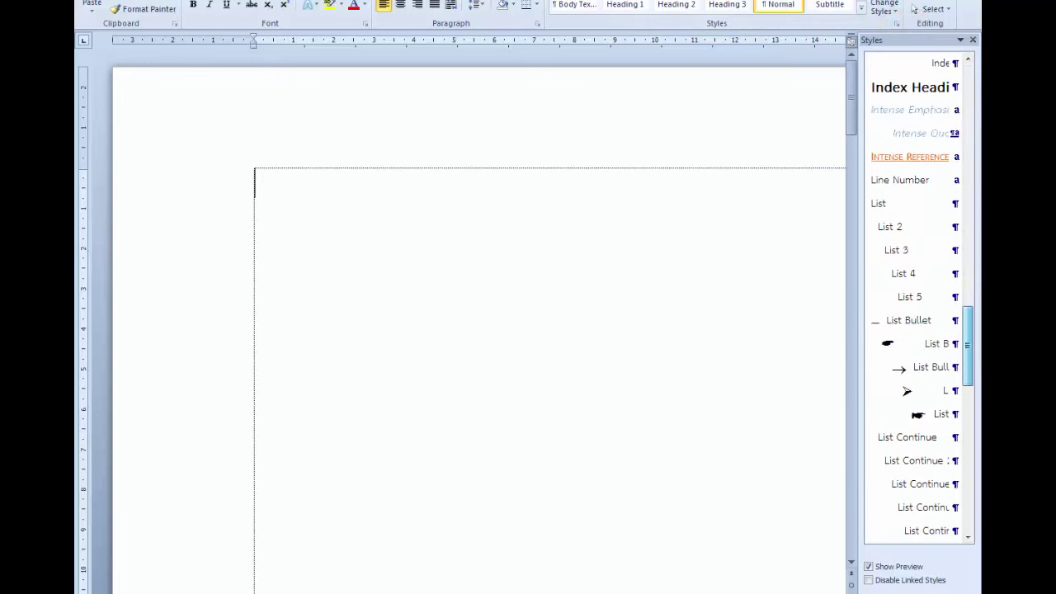
scroll(931, 455, down, 4)
scroll(931, 455, down, 3)
scroll(931, 454, down, 3)
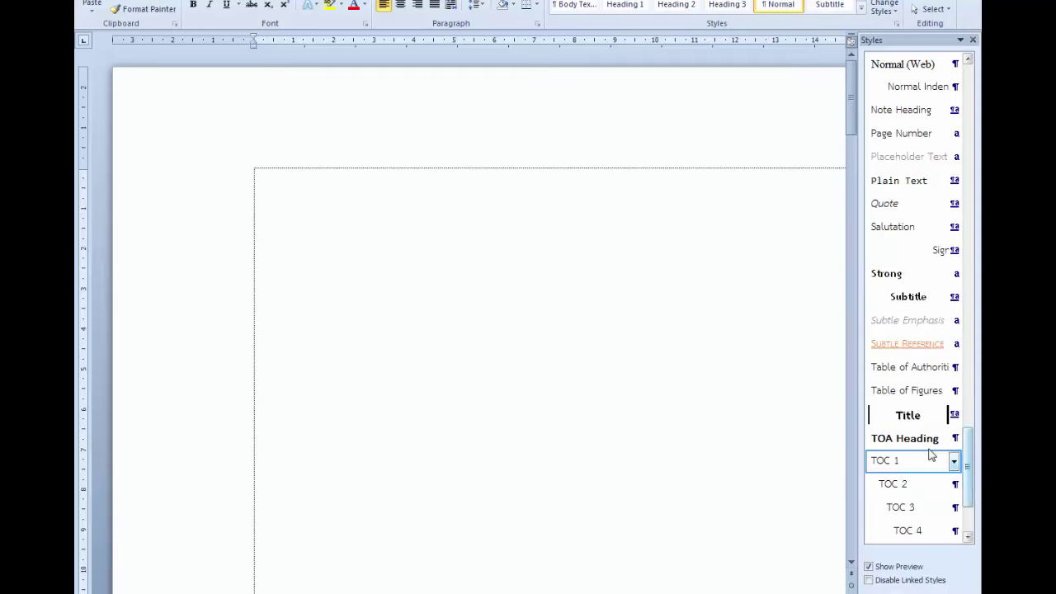
click(908, 415)
text(บ)
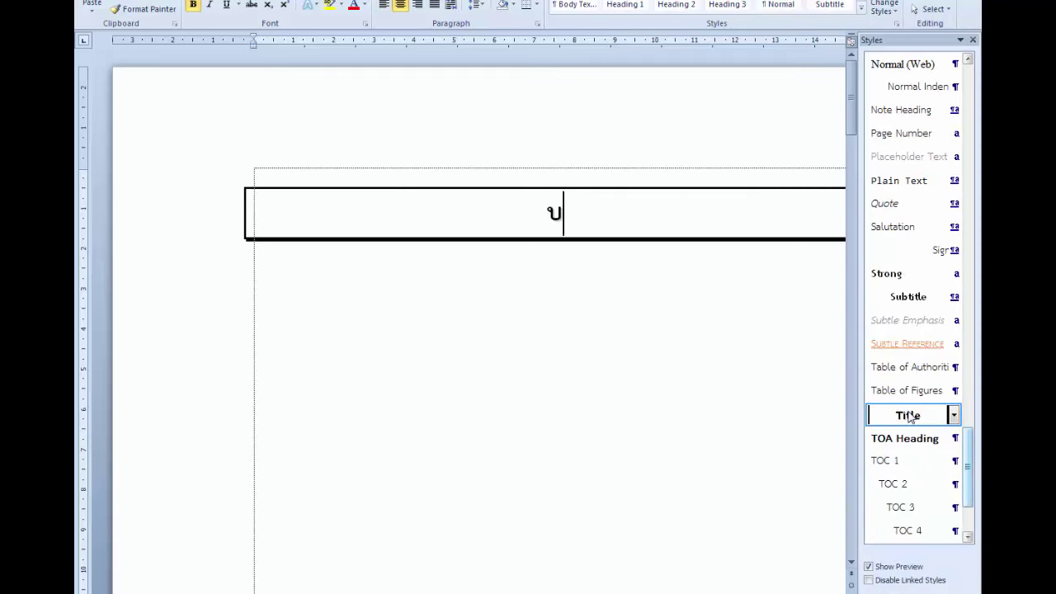
- Type the heading 'บทที่ 1 ตระเตรียมคอมพิวเตอร์ให้พร้อมใช้งาน' and start a Normal paragraph below it
text(ทท่า)
key(BackSpace)
key(BackSpace)
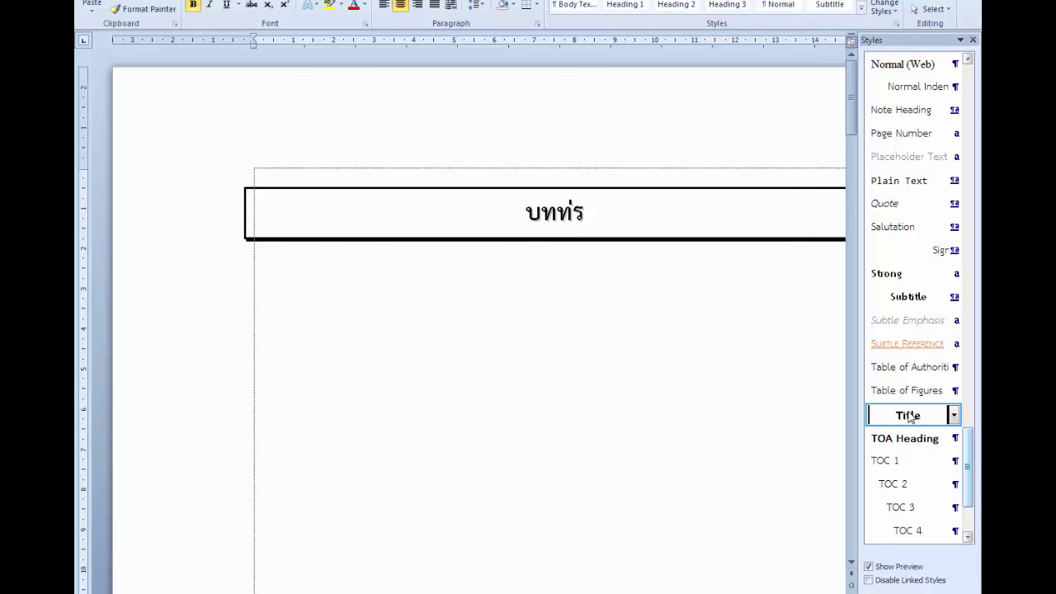
text(ี่ 1 )
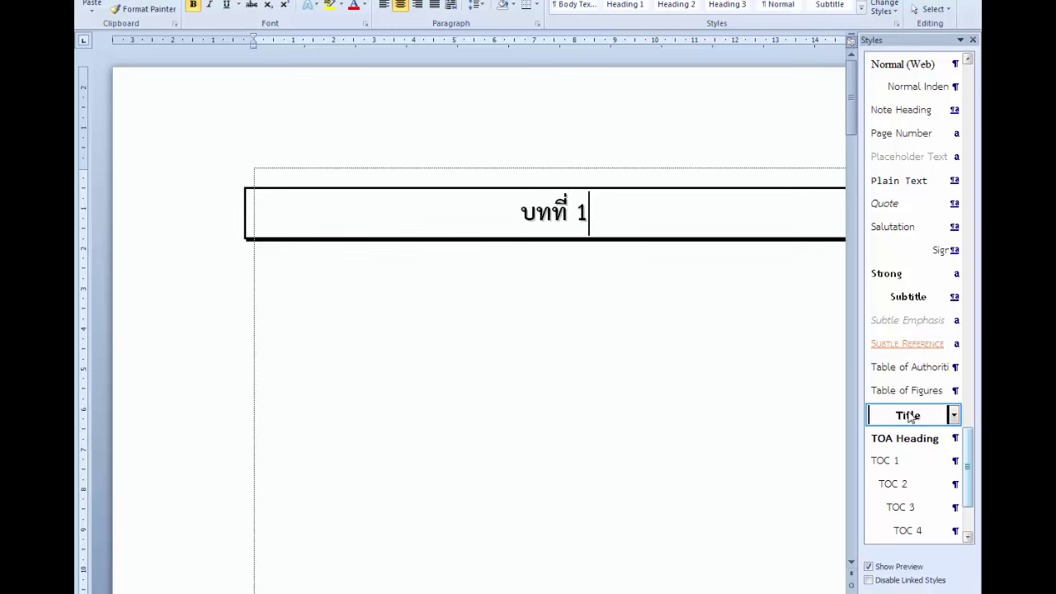
text(ตระเ)
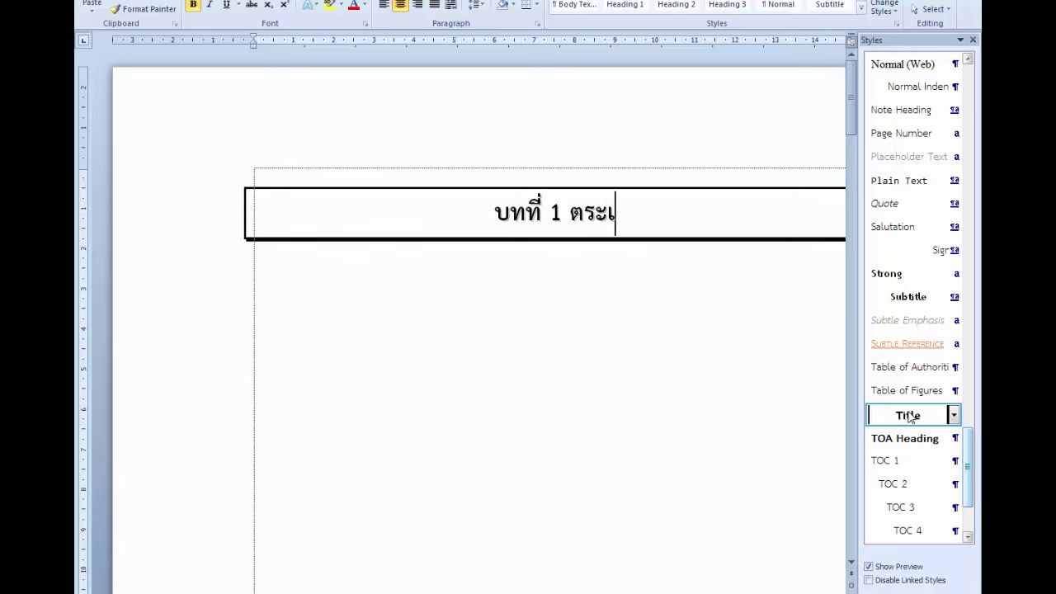
text(ตรียมข)
key(BackSpace)
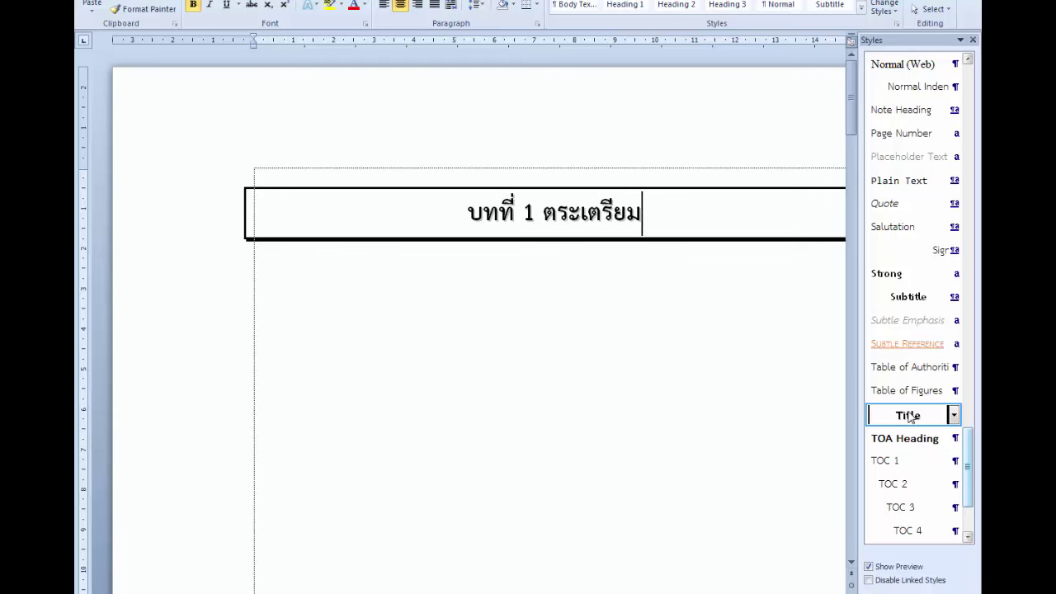
text(คอมพิวเตอร์ใ)
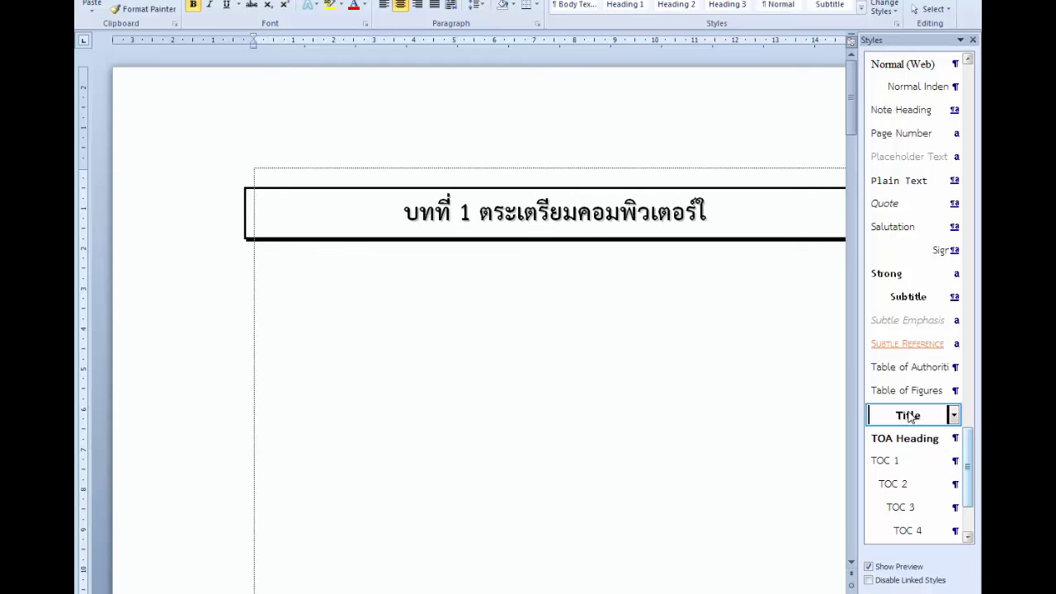
text(ห้พร้อมใช)
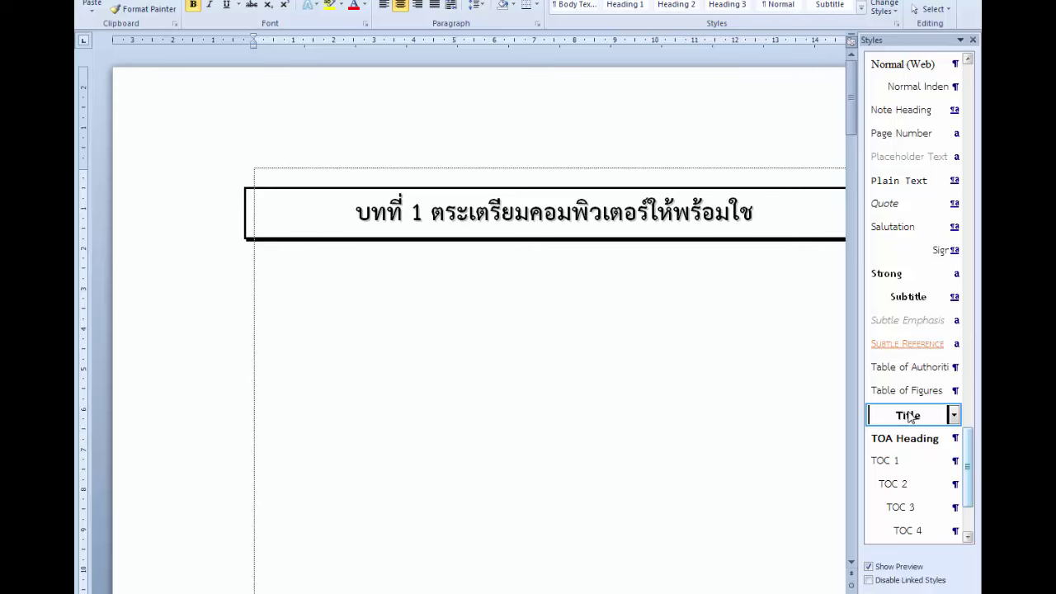
text(้งาน)
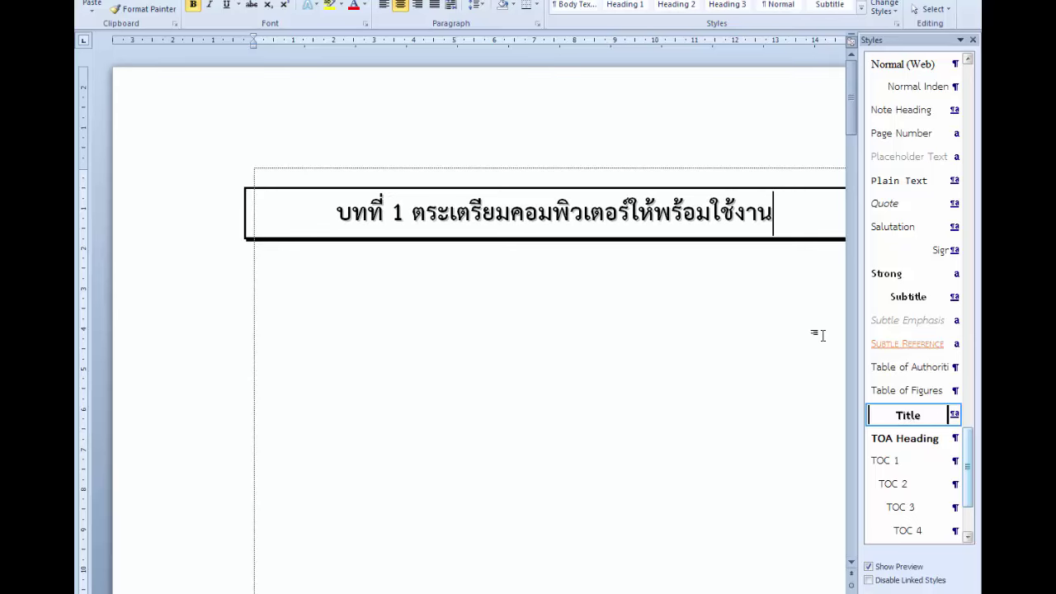
key(Return)
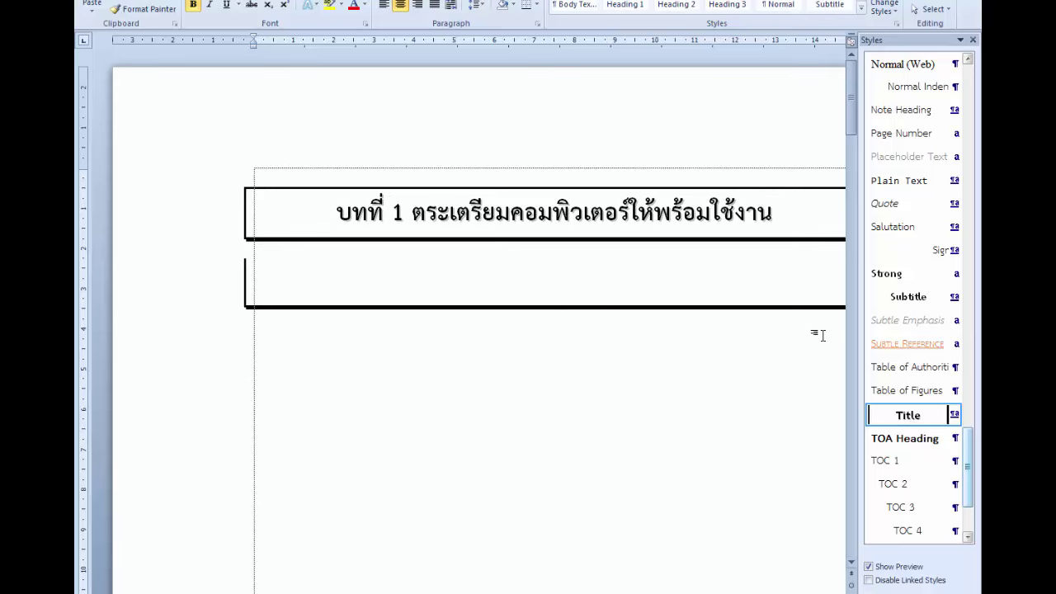
key(ctrl+shift+n)
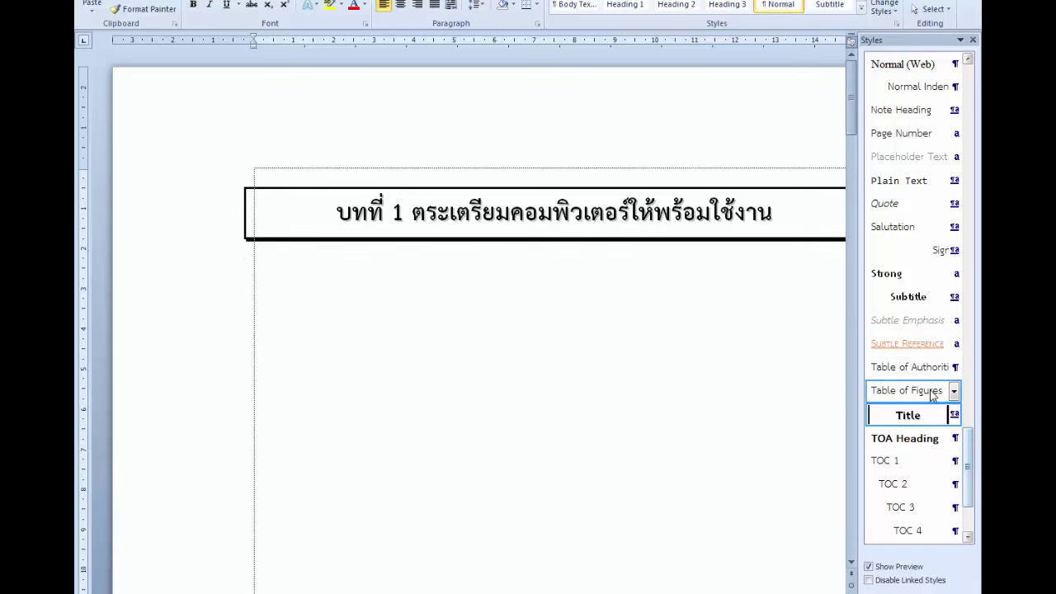
- Place the insertion point at the top of the blank page and show formatting marks
scroll(729, 412, down, 1)
scroll(730, 413, down, 1)
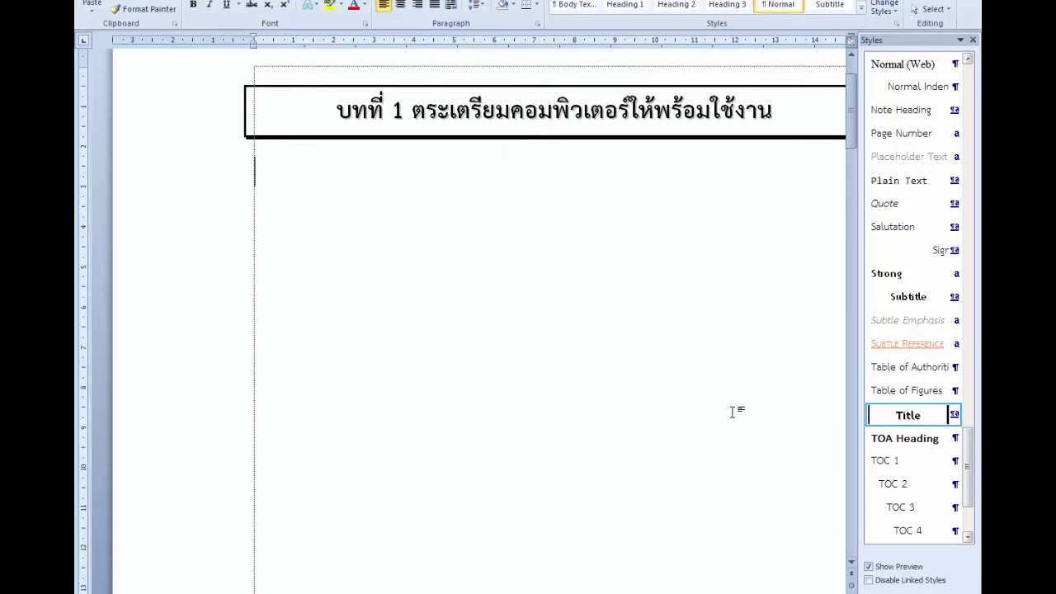
scroll(729, 412, down, 3)
scroll(729, 413, down, 4)
scroll(735, 416, down, 5)
scroll(736, 417, down, 5)
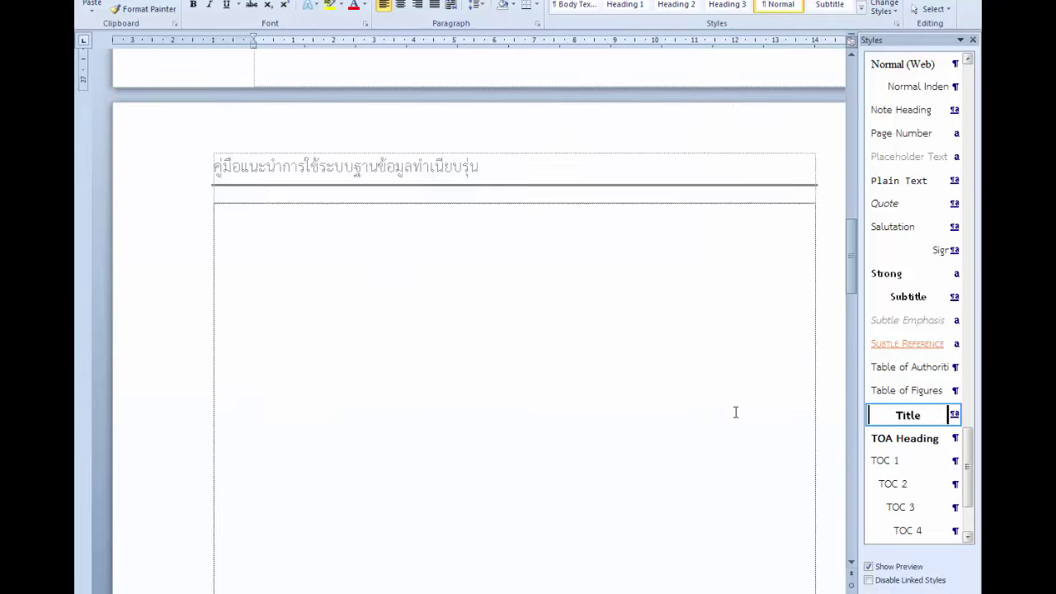
scroll(736, 416, down, 5)
scroll(735, 414, down, 10)
scroll(735, 412, down, 5)
scroll(736, 412, down, 3)
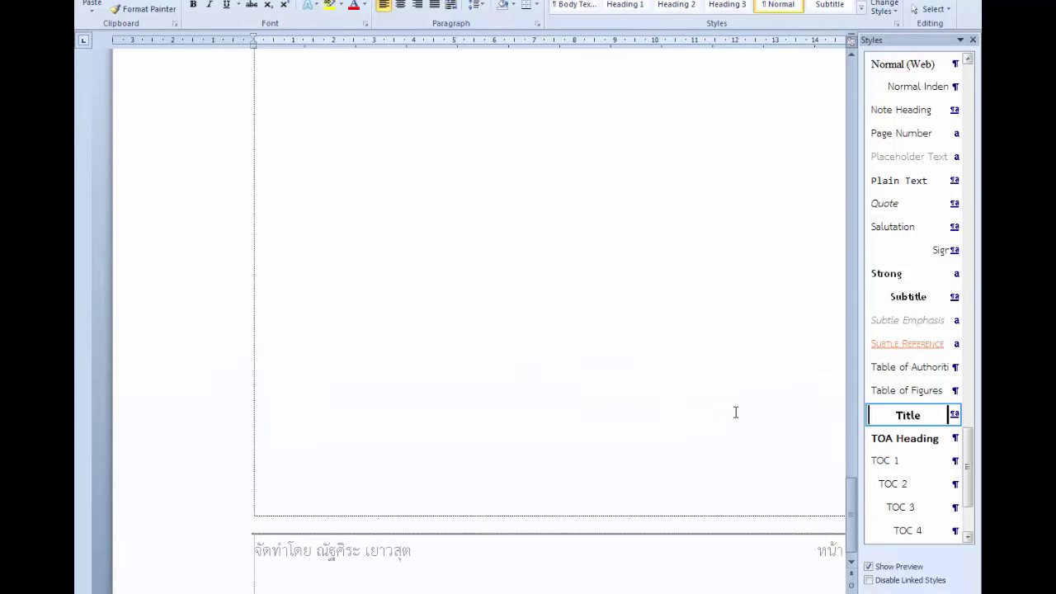
scroll(736, 412, up, 3)
scroll(688, 407, up, 5)
scroll(661, 396, up, 5)
click(629, 389)
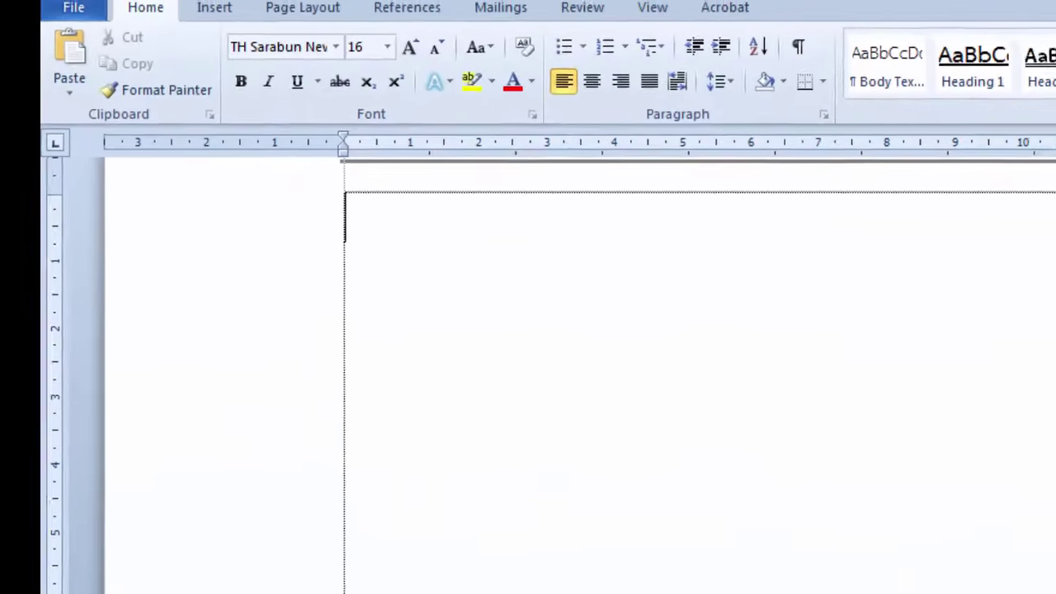
click(846, 57)
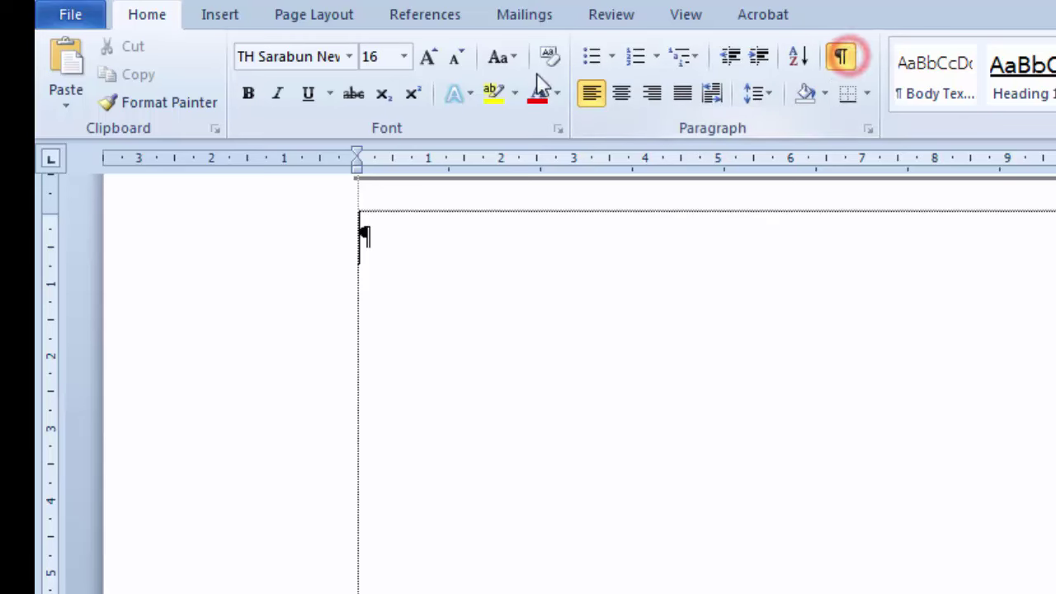
- Insert a Next Page section break from Page Layout > Breaks and check the resulting pages
click(346, 15)
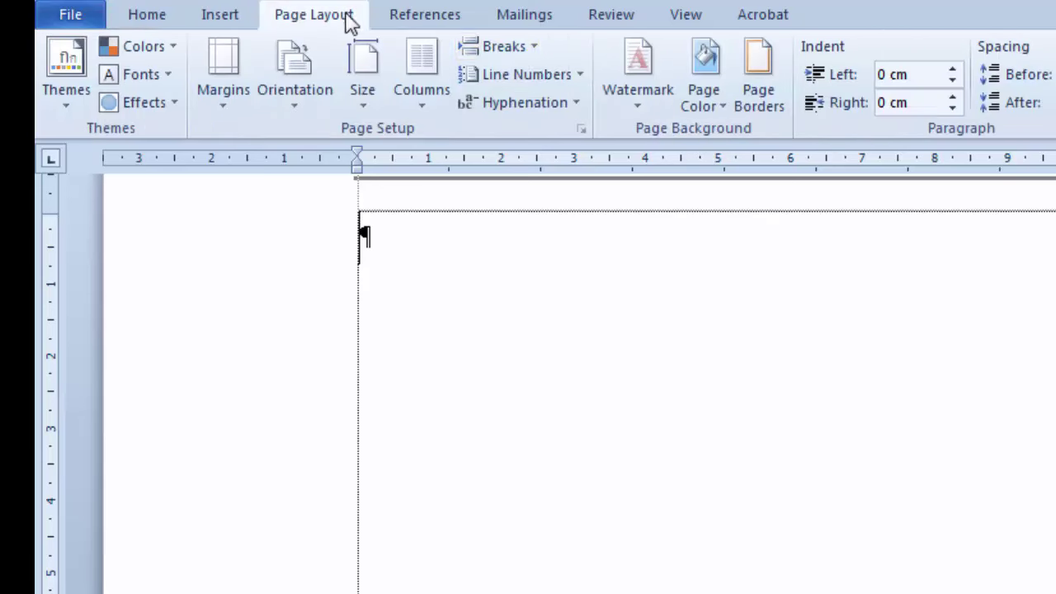
click(537, 47)
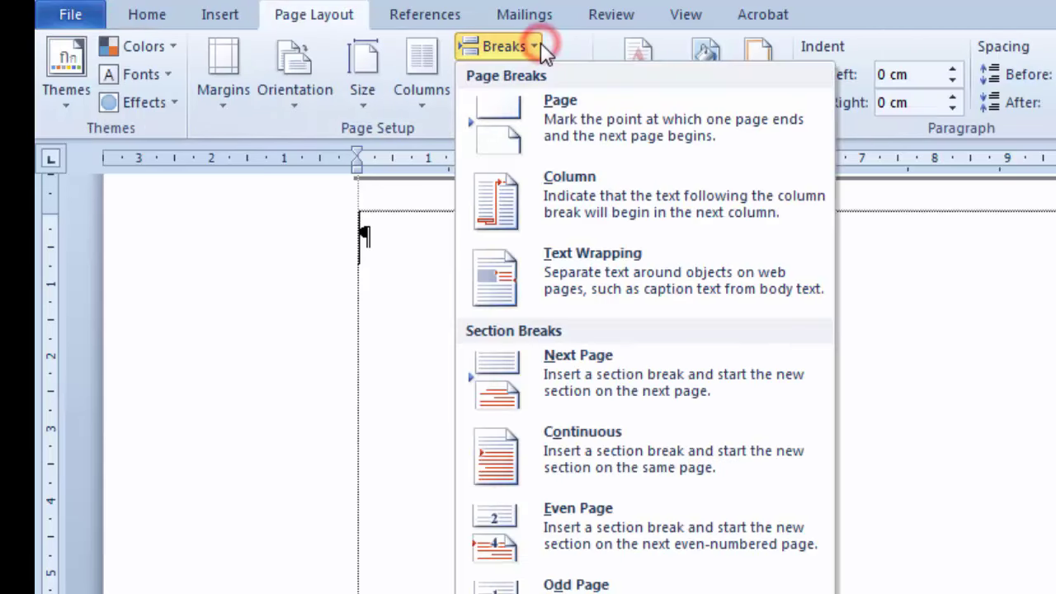
click(580, 369)
scroll(747, 388, down, 10)
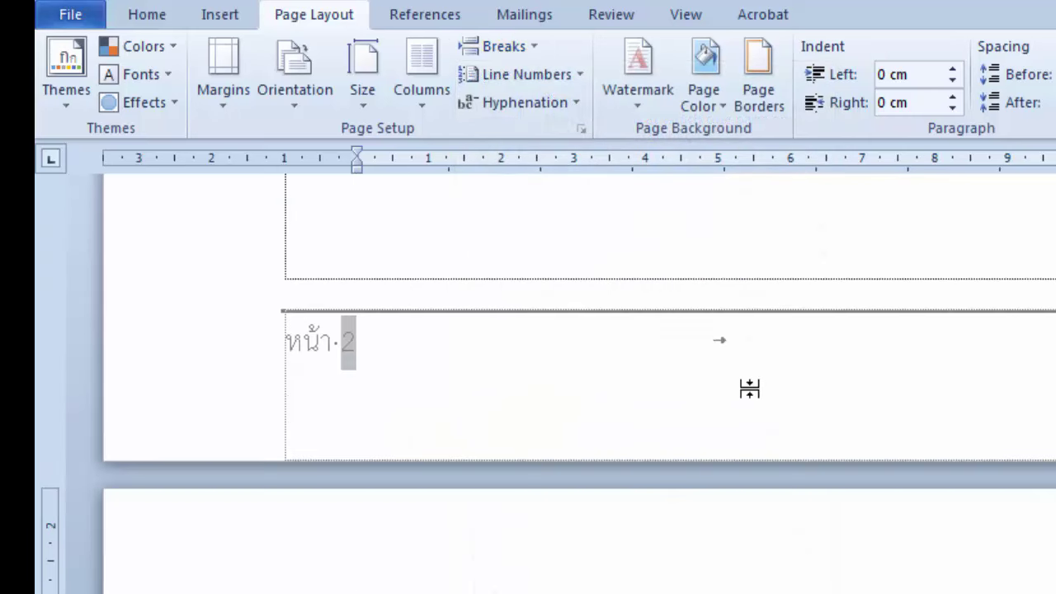
scroll(760, 396, up, 2)
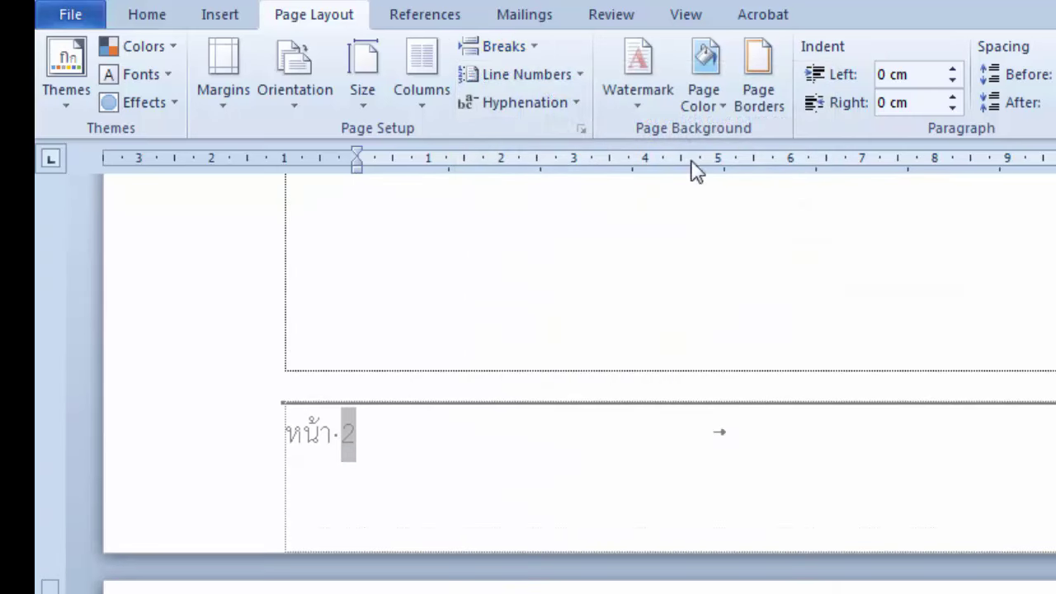
scroll(1036, 180, down, 5)
scroll(1036, 181, up, 4)
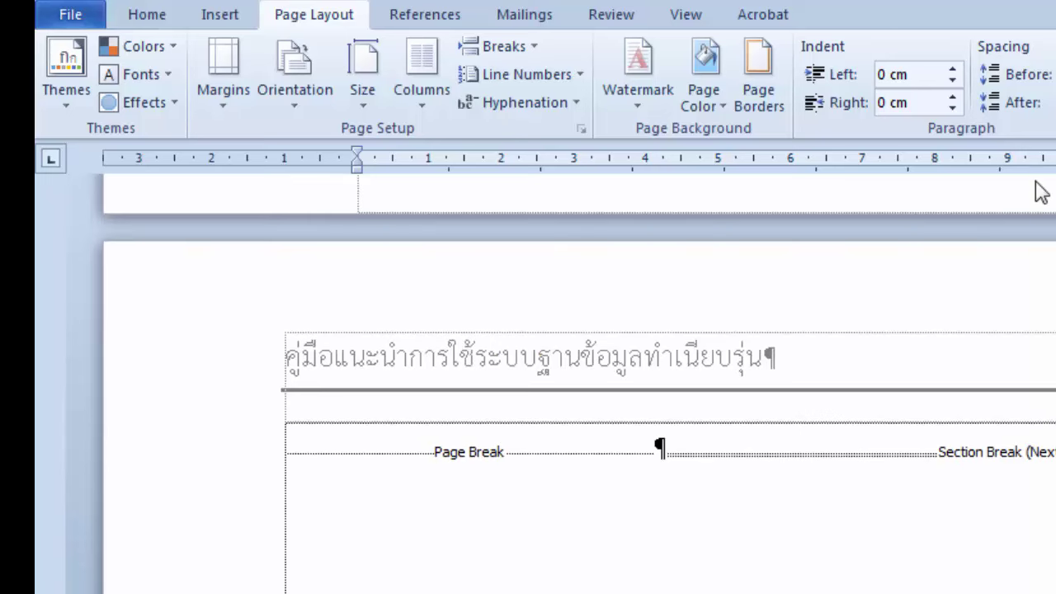
scroll(1037, 180, down, 3)
scroll(1038, 180, down, 5)
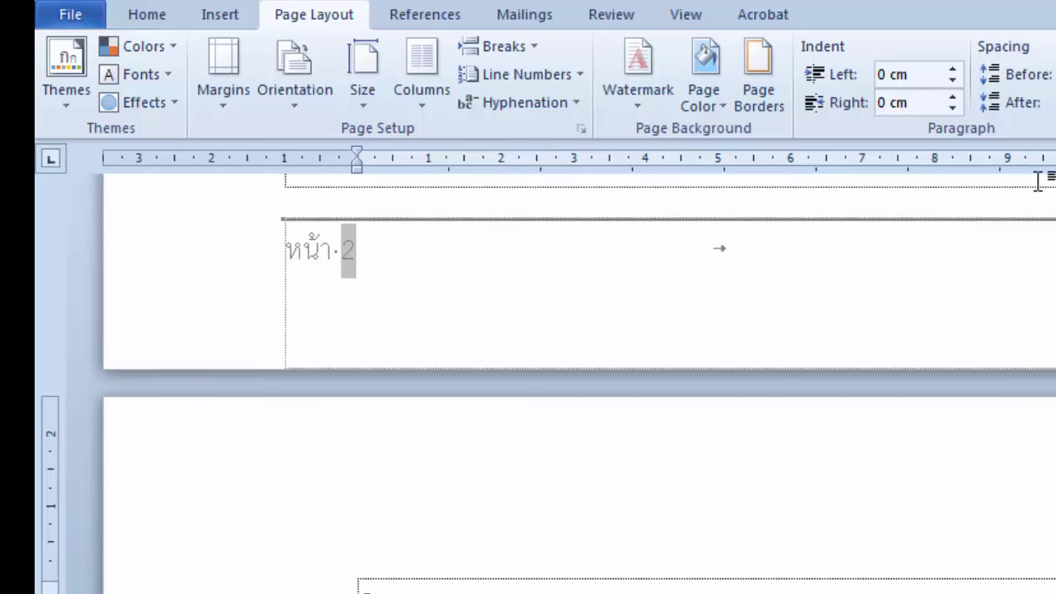
scroll(1038, 180, down, 3)
scroll(1037, 180, down, 5)
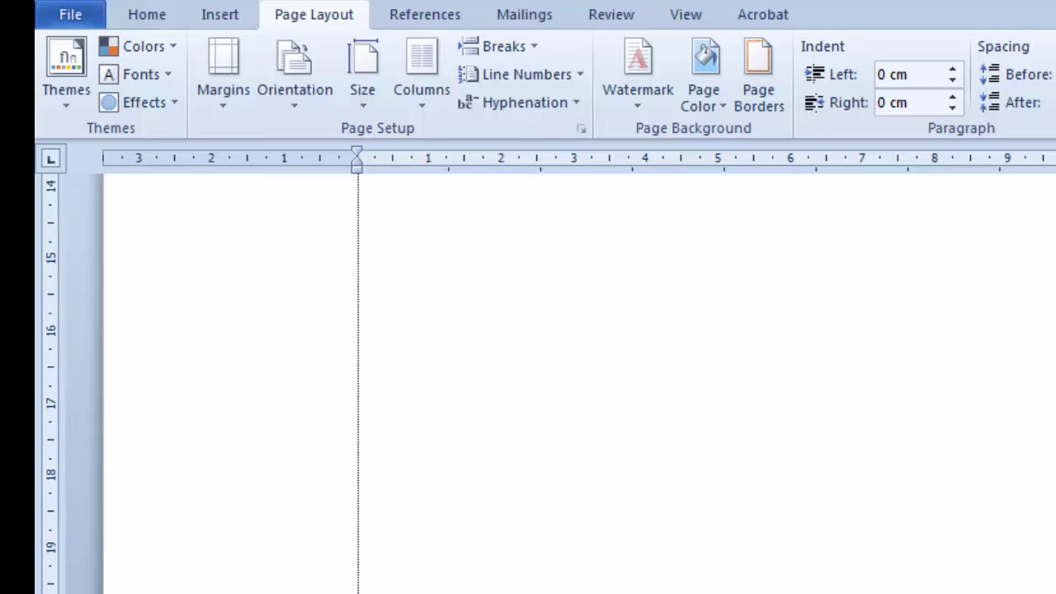
scroll(1037, 180, up, 5)
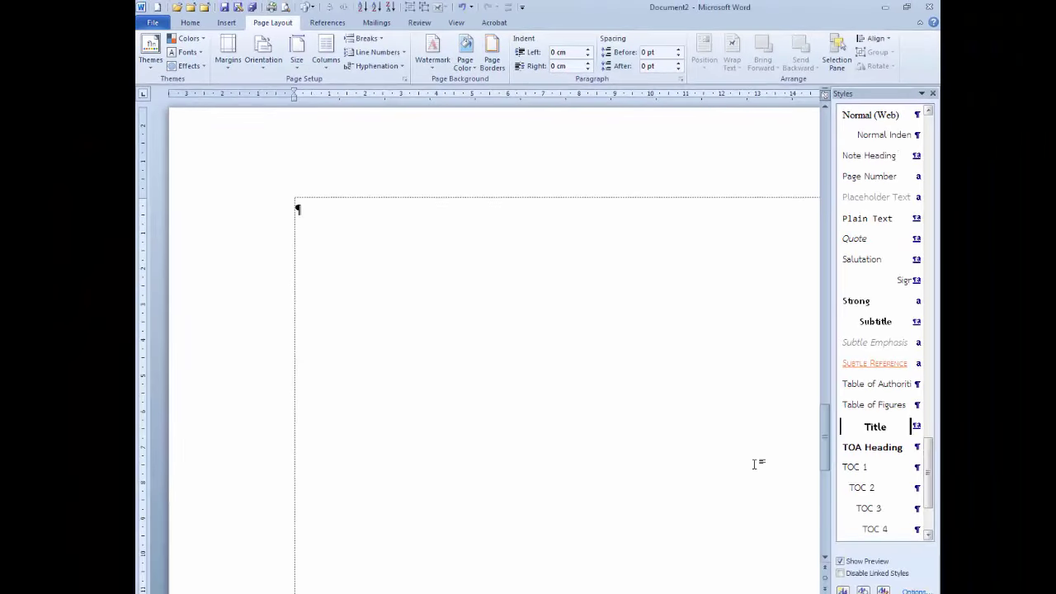
scroll(754, 464, up, 5)
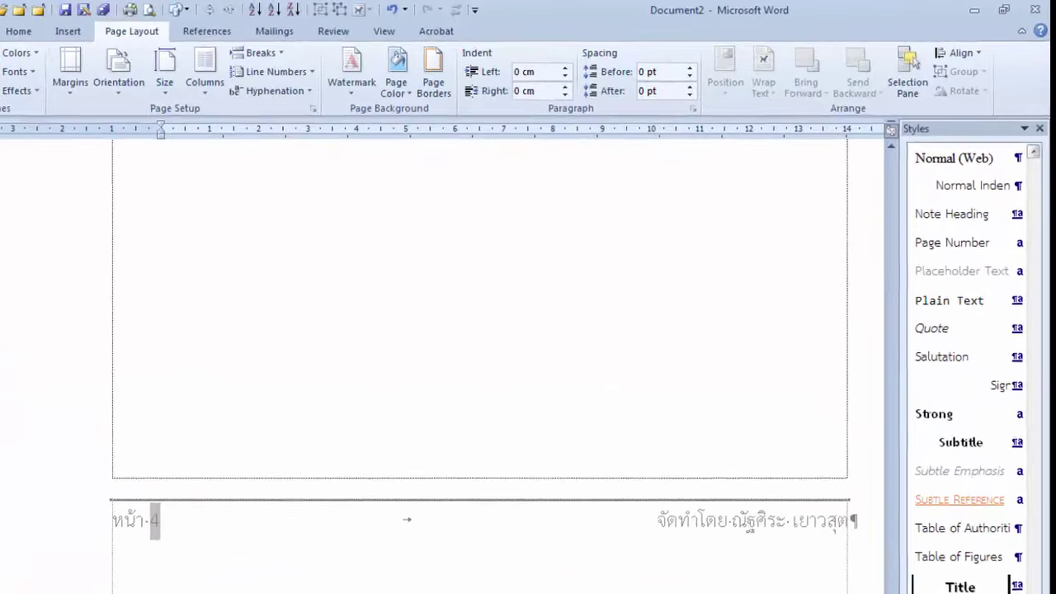
- Unlink the new section's header from the previous section
double_click(462, 496)
scroll(453, 534, down, 3)
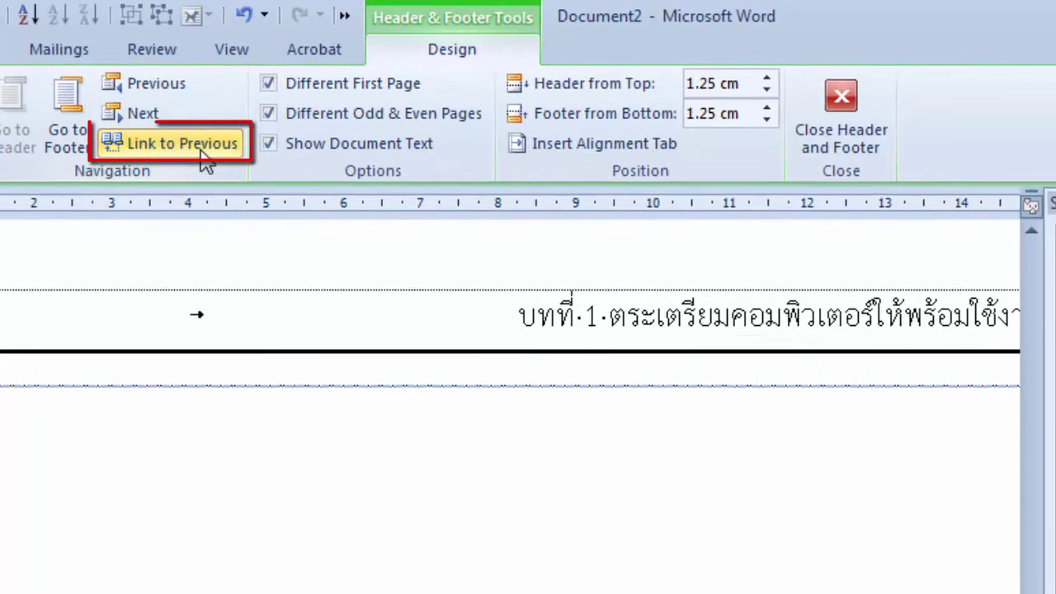
click(203, 154)
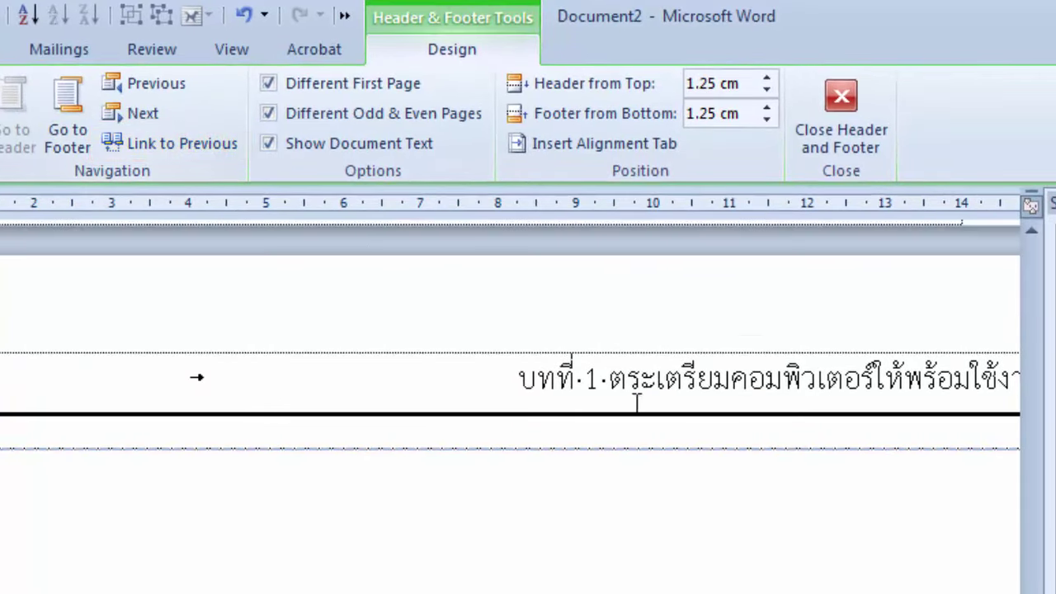
- Change the header to read just 'บทที่ 2' by replacing 1 and deleting the old title
click(618, 395)
click(588, 376)
key(shift+Right)
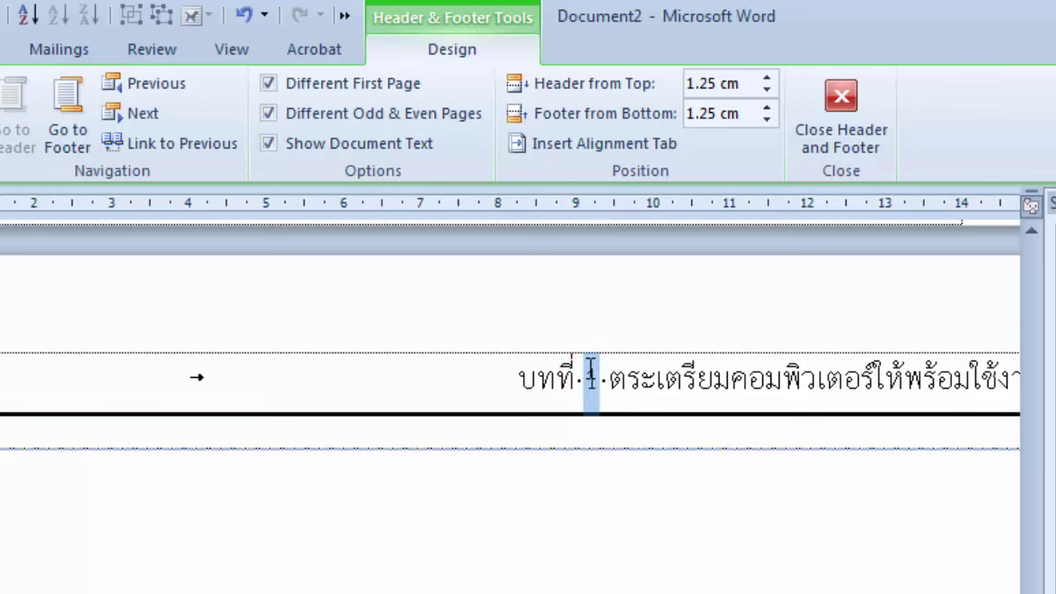
text(2)
key(Right)
key(shift+End)
key(Delete)
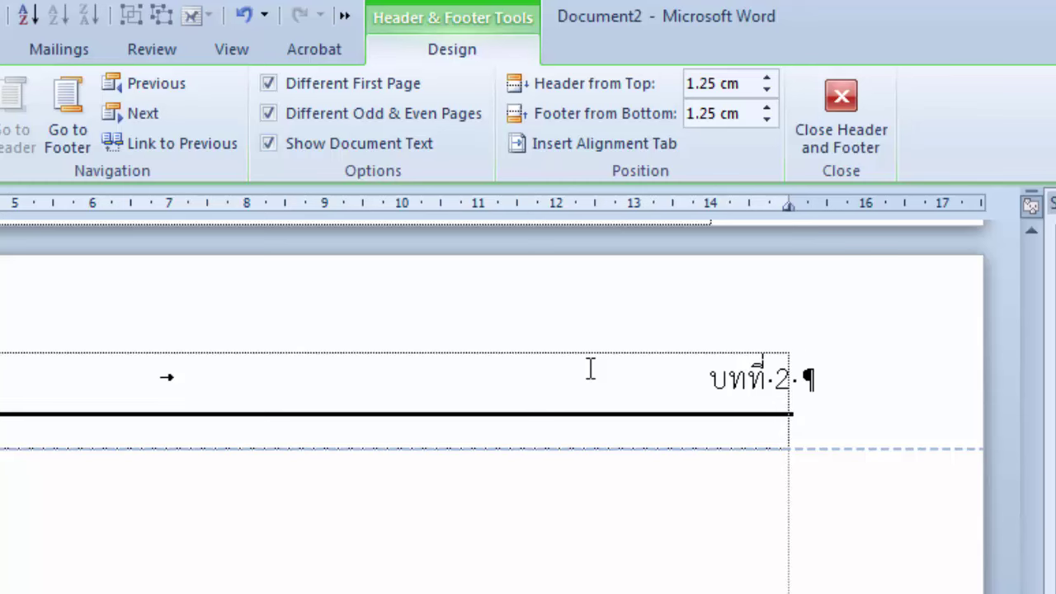
key(Escape)
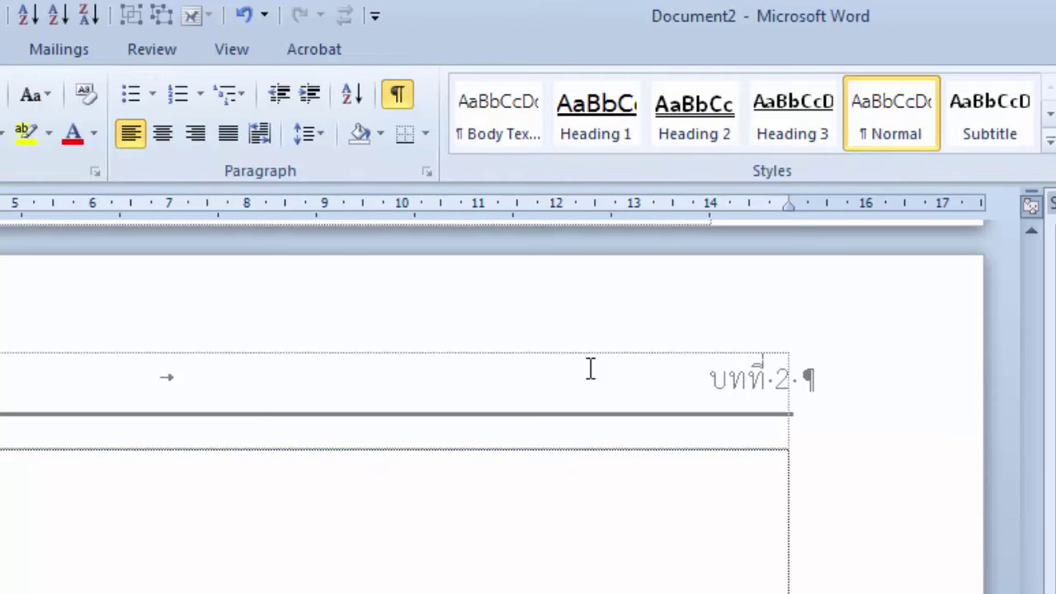